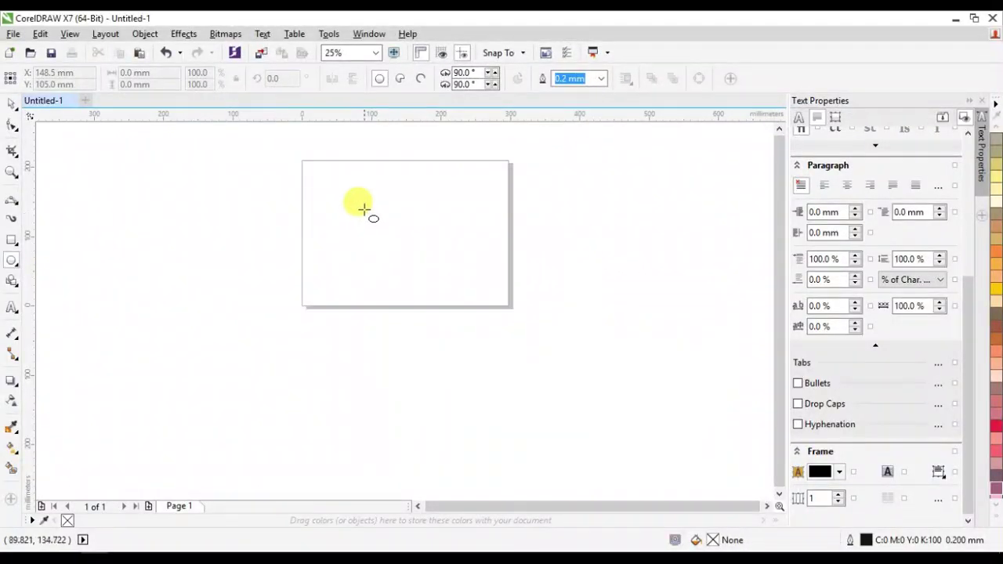
Draw a tall, narrow ellipse, roughly 64.6 × 110 mm, as the head.
left_click_drag(356, 198, 401, 273)
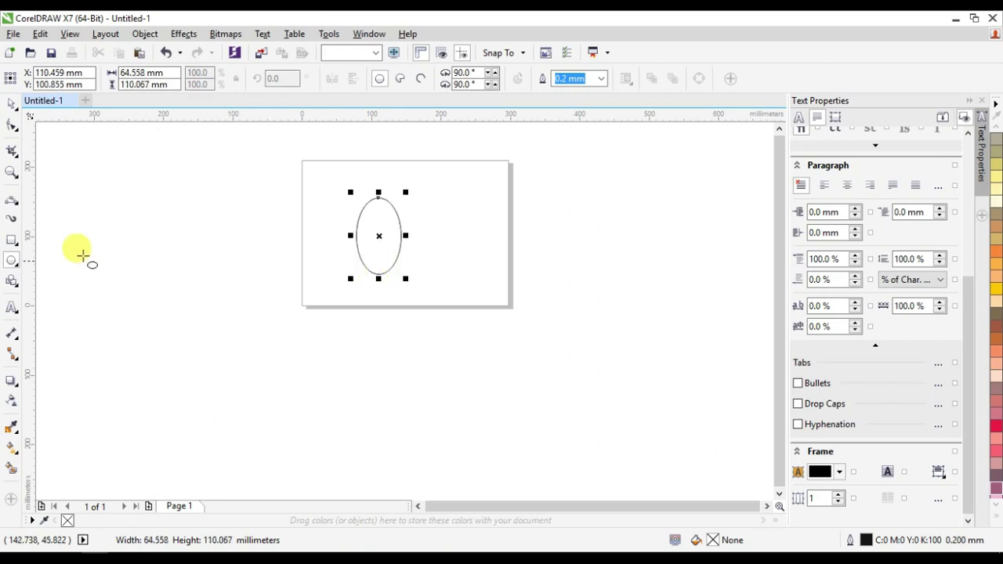
left_click(11, 200)
Draw two short neck lines down from the bottom of the head oval.
key("F5")
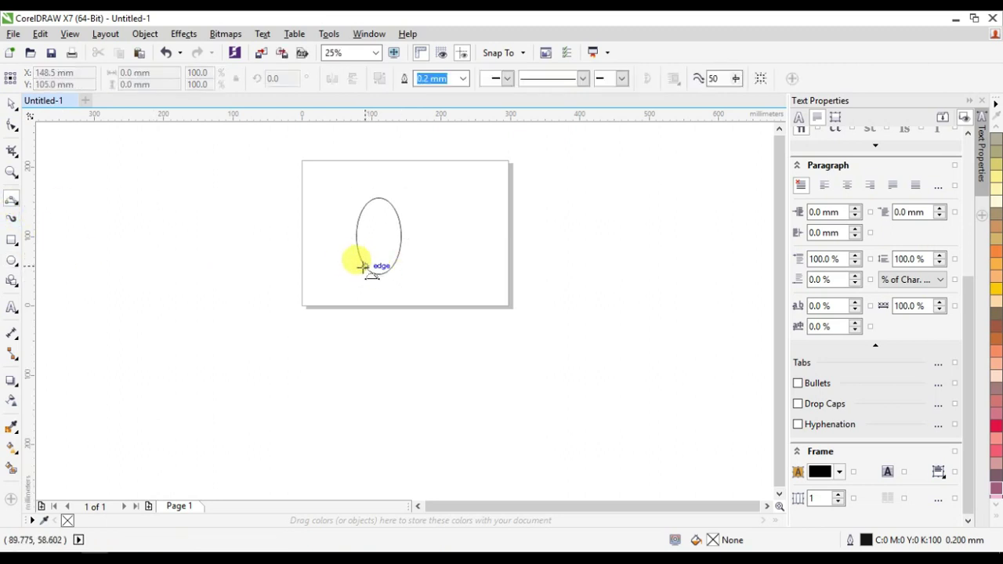
left_click(363, 266)
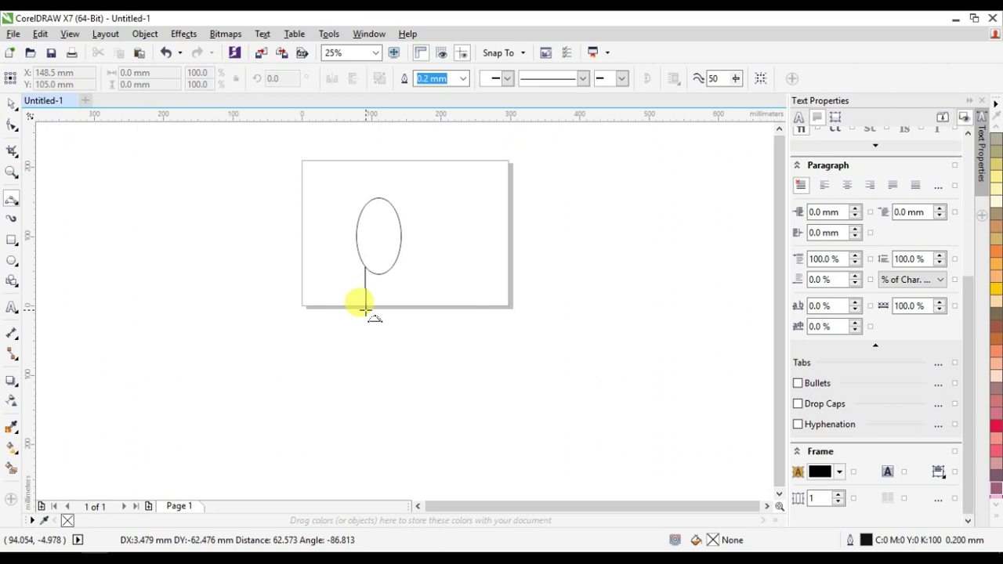
left_click(369, 308)
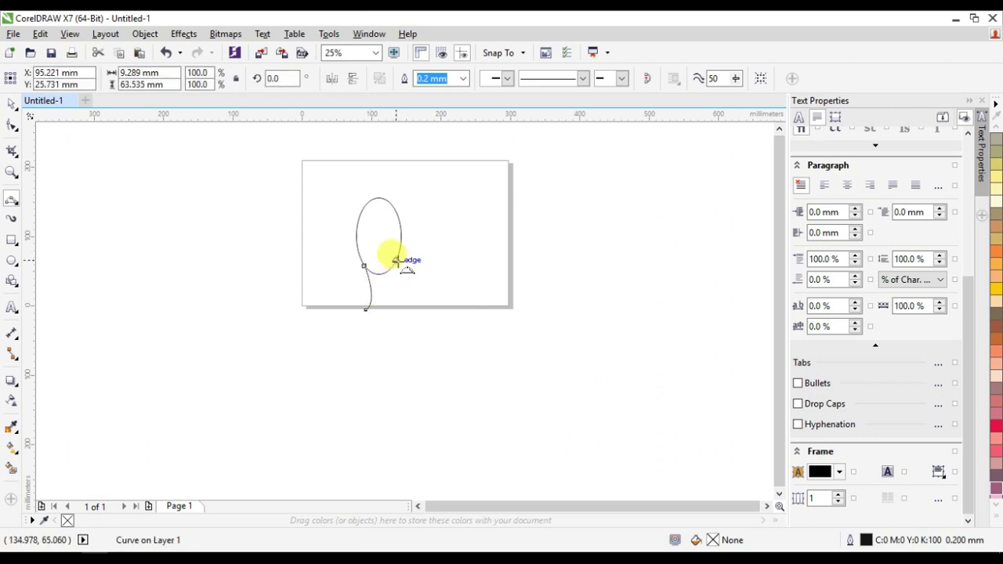
left_click(396, 261)
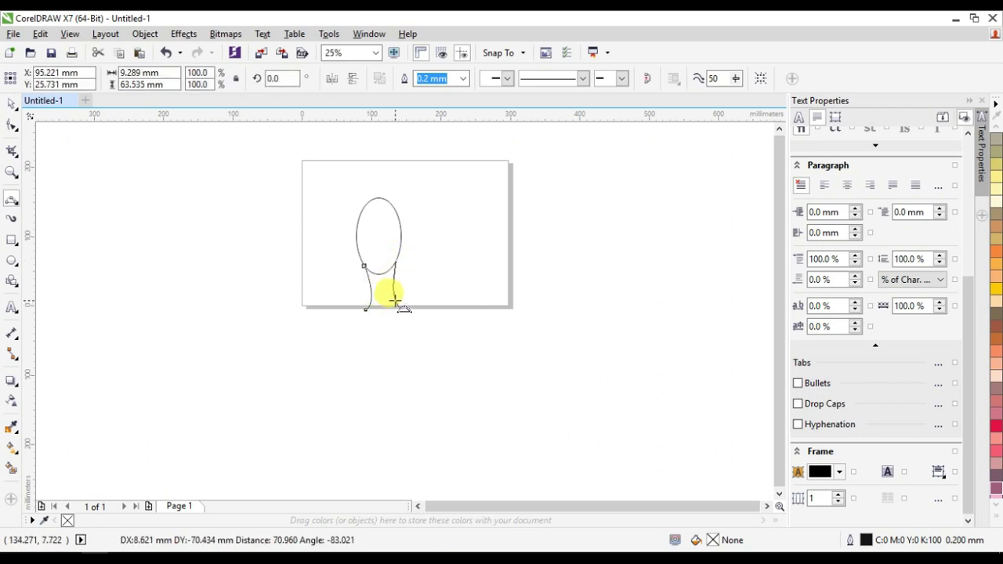
left_click(397, 311)
Draw both sloping shoulders, each ending in a short curve dropping downward.
left_click(364, 311)
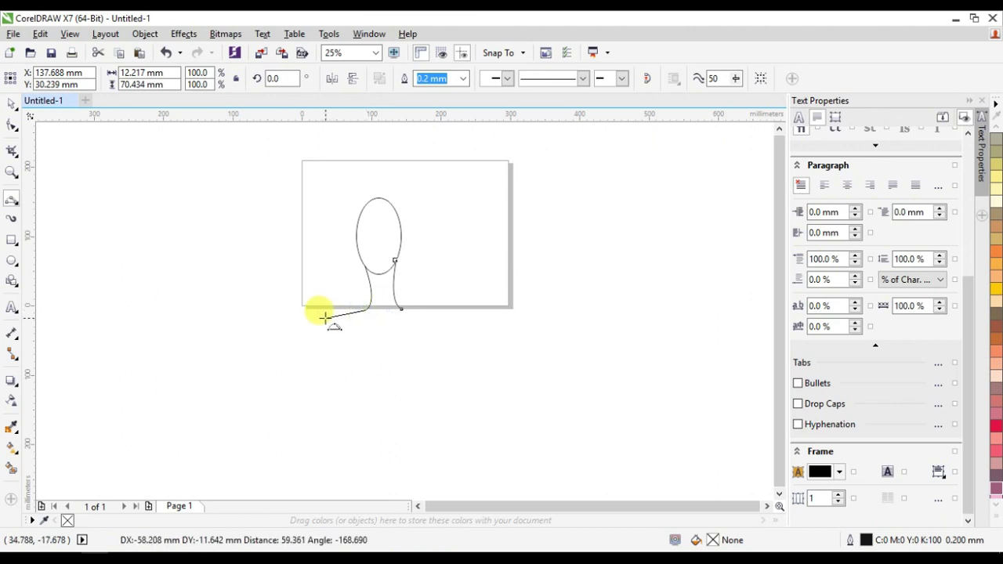
left_click(322, 317)
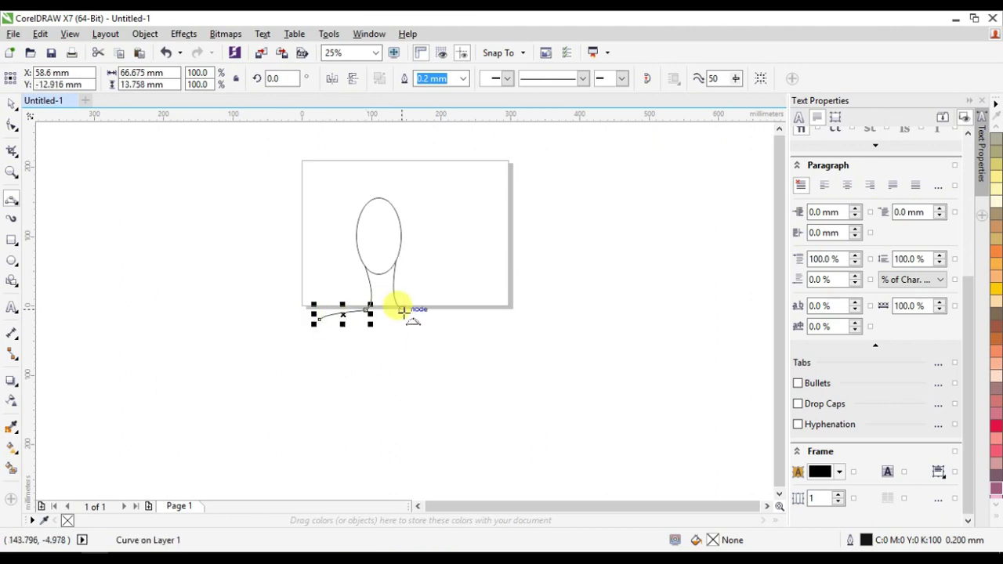
left_click(401, 310)
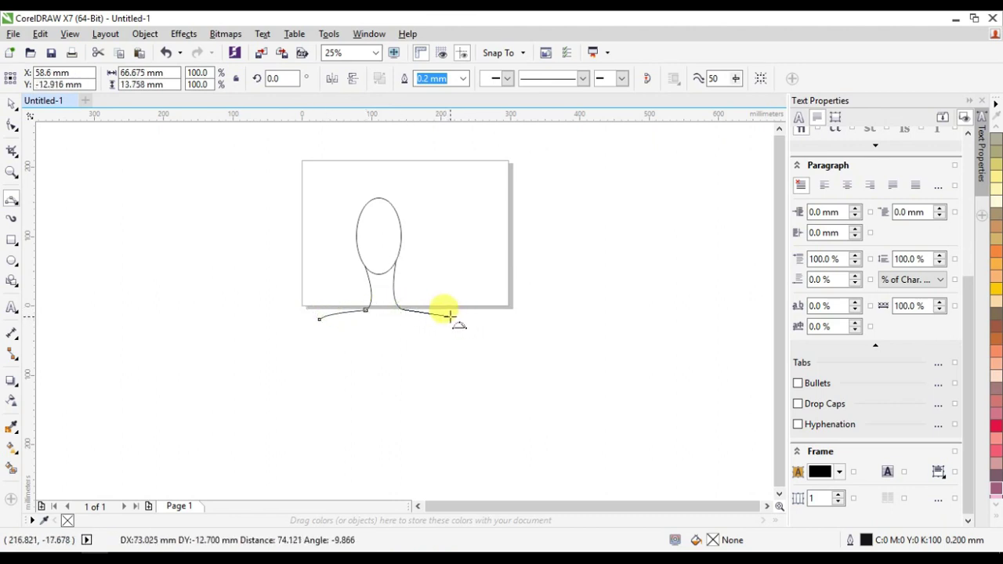
left_click(450, 316)
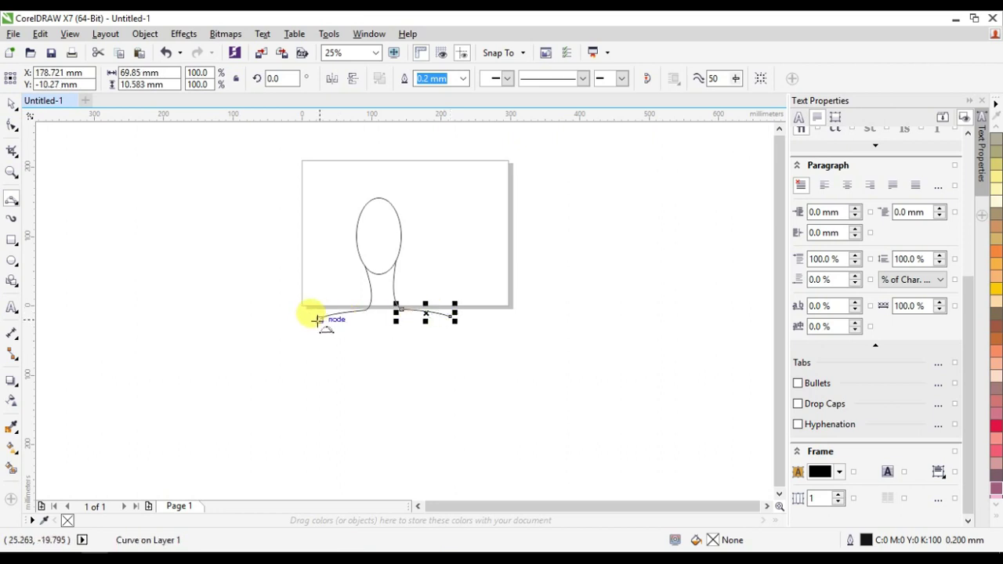
left_click(320, 318)
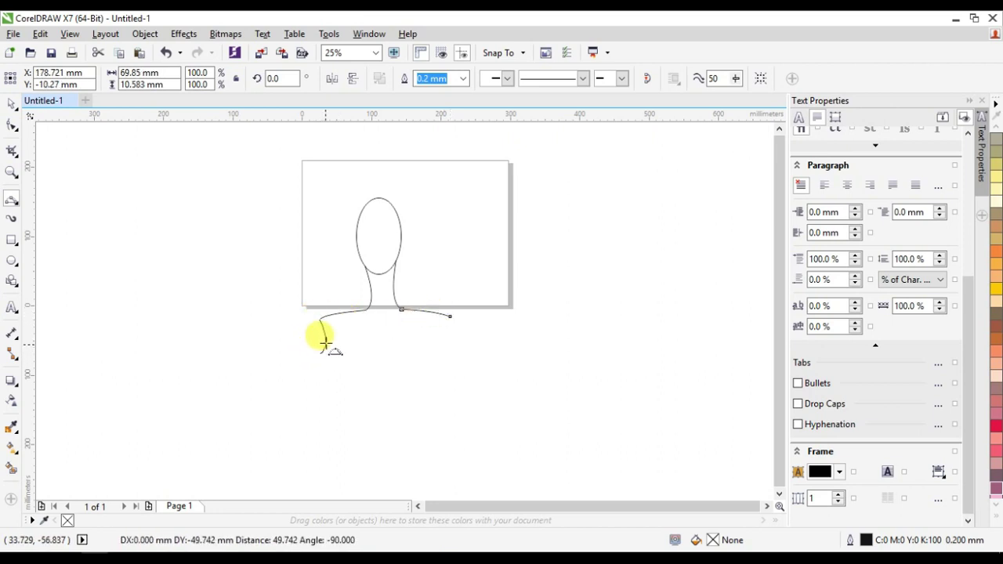
left_click(326, 342)
left_click_drag(450, 316, 450, 346)
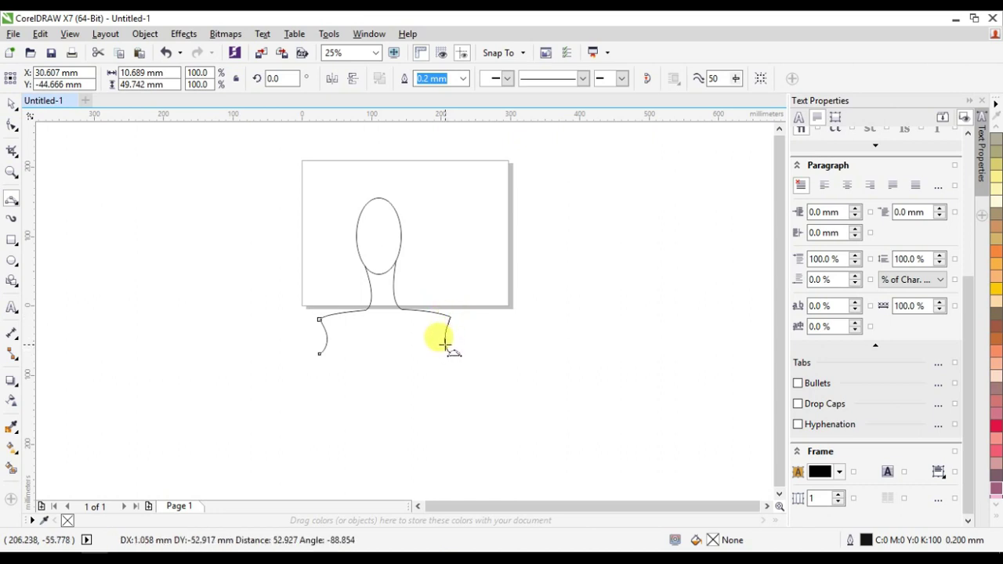
left_click_drag(444, 345, 441, 339)
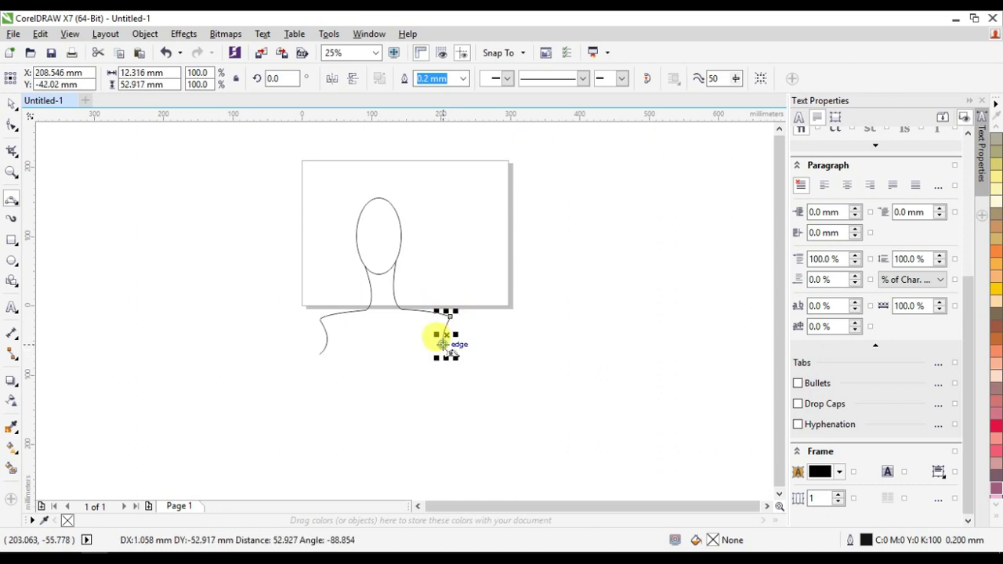
left_click(778, 496)
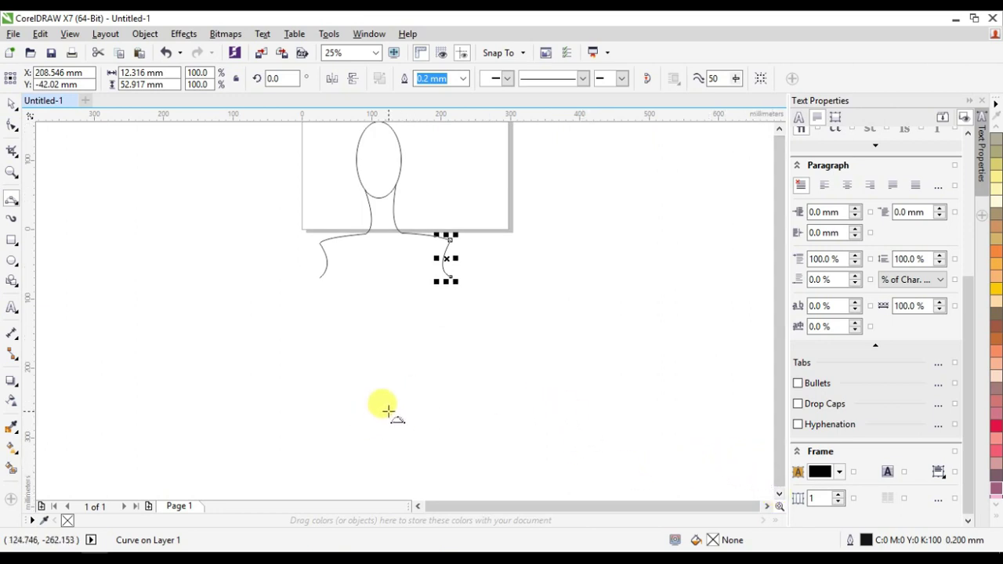
left_click(463, 330)
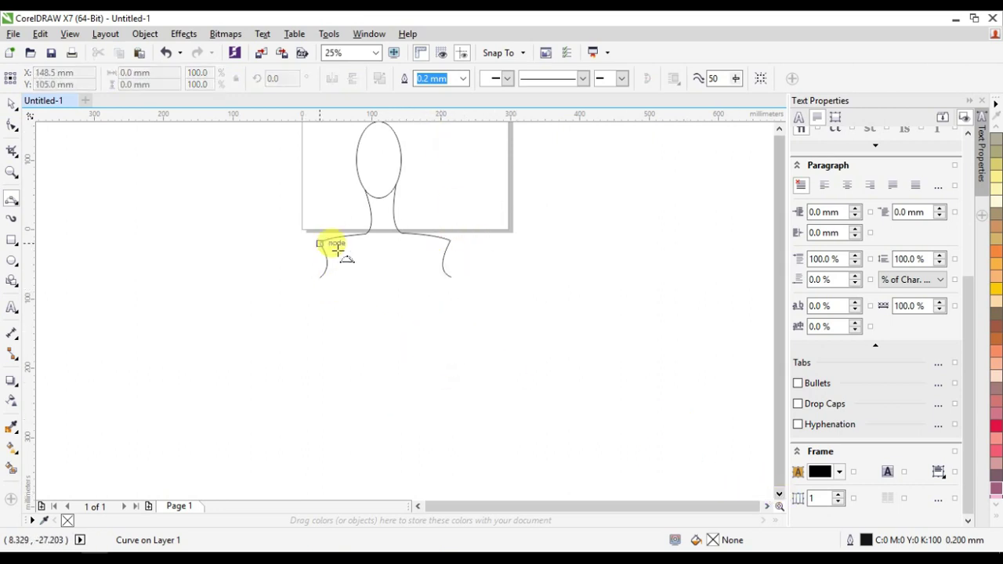
Draw the left side of the gown flaring down from the shoulder to the hem.
mouse_move(319, 279)
left_mouse_down()
mouse_move(338, 358)
mouse_move(254, 384)
mouse_move(269, 470)
left_mouse_up()
scroll(336, 314, "down", 3)
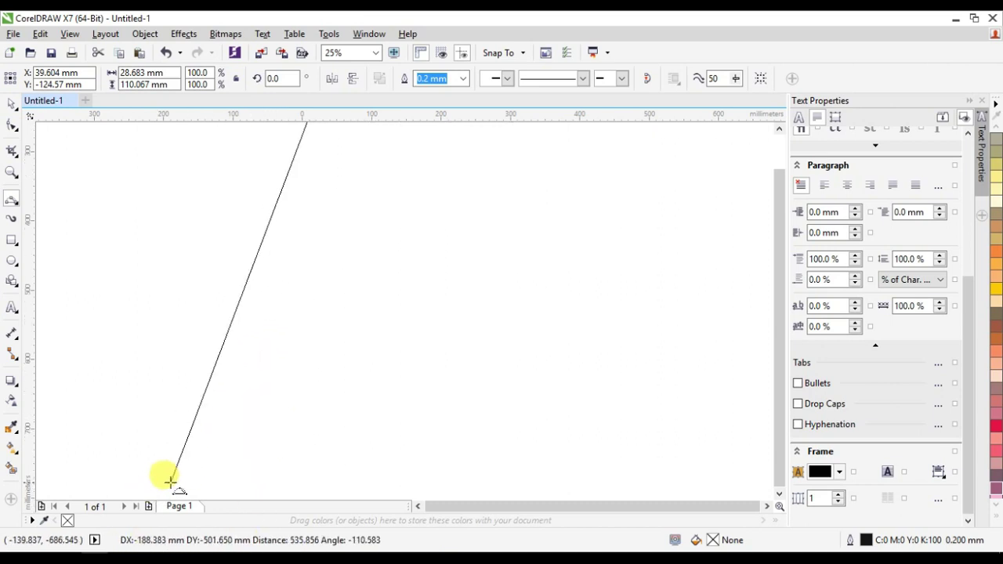
left_click_drag(151, 539, 170, 483)
scroll(261, 414, "down", 2)
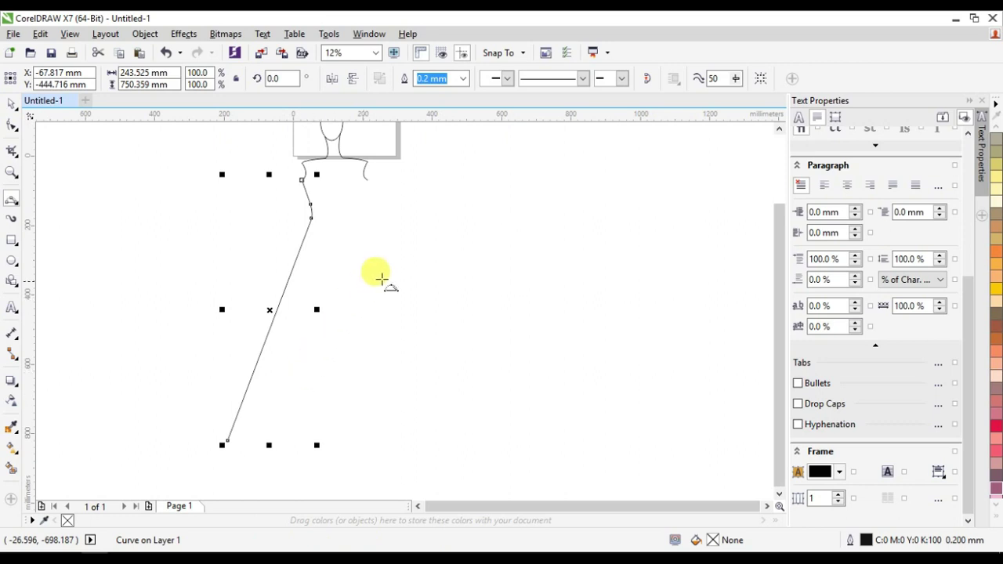
key("Escape")
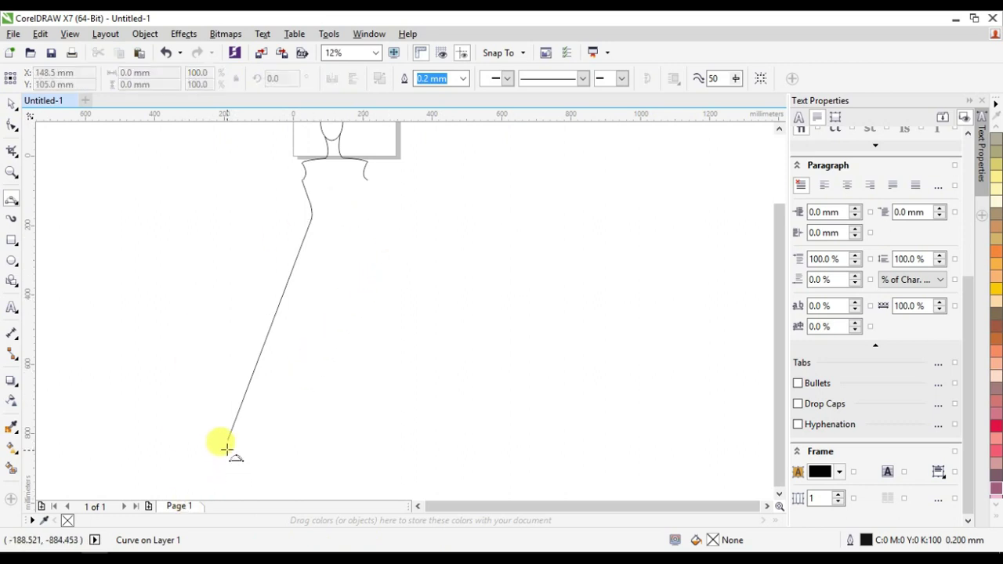
left_click_drag(227, 440, 205, 485)
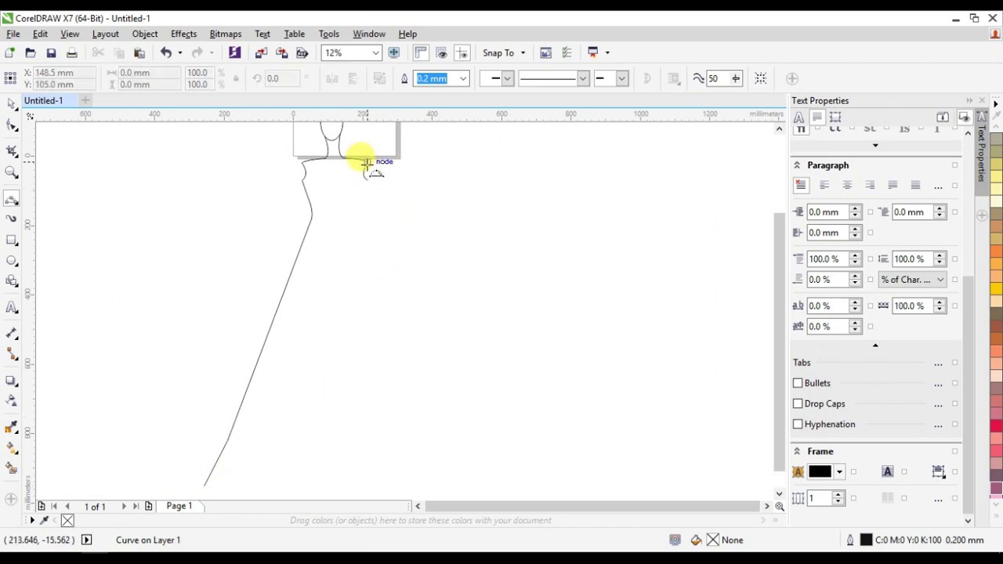
Draw the right bodice edge down to the waist and flare the skirt out to the hem.
left_click_drag(366, 162, 360, 207)
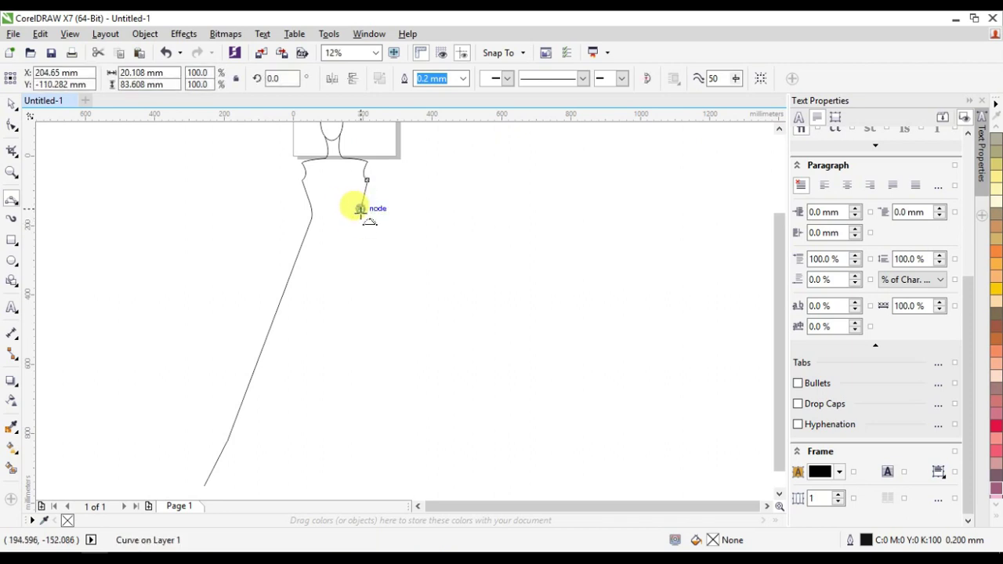
left_click_drag(361, 212, 363, 221)
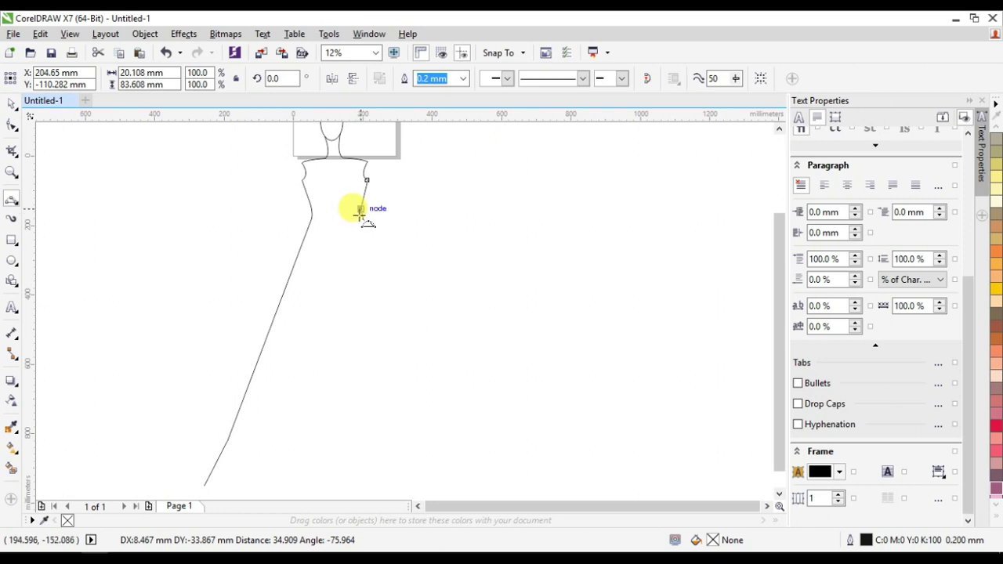
left_click_drag(359, 212, 358, 214)
mouse_move(392, 293)
left_mouse_down()
mouse_move(374, 226)
mouse_move(475, 414)
left_mouse_up()
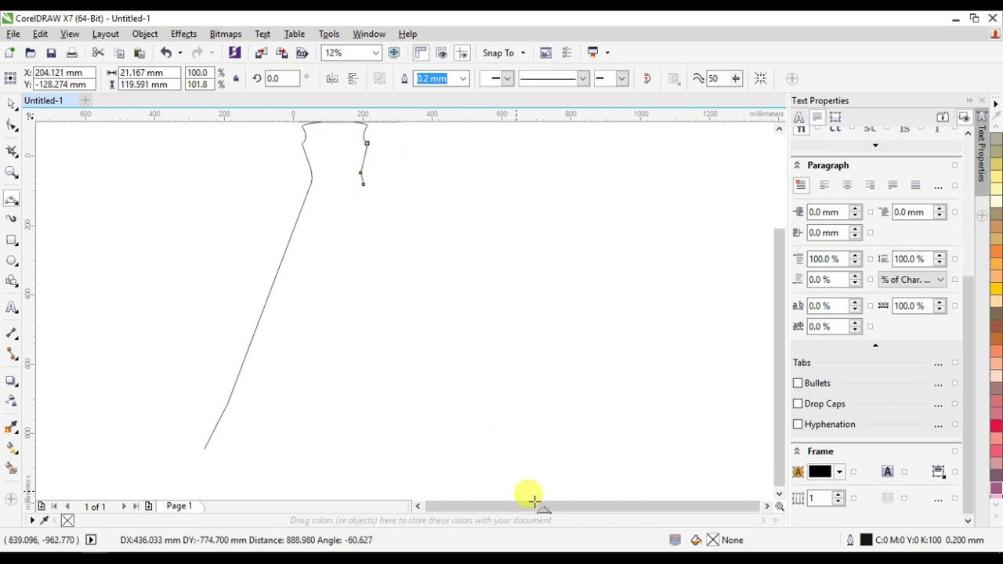
left_click_drag(511, 433, 481, 400)
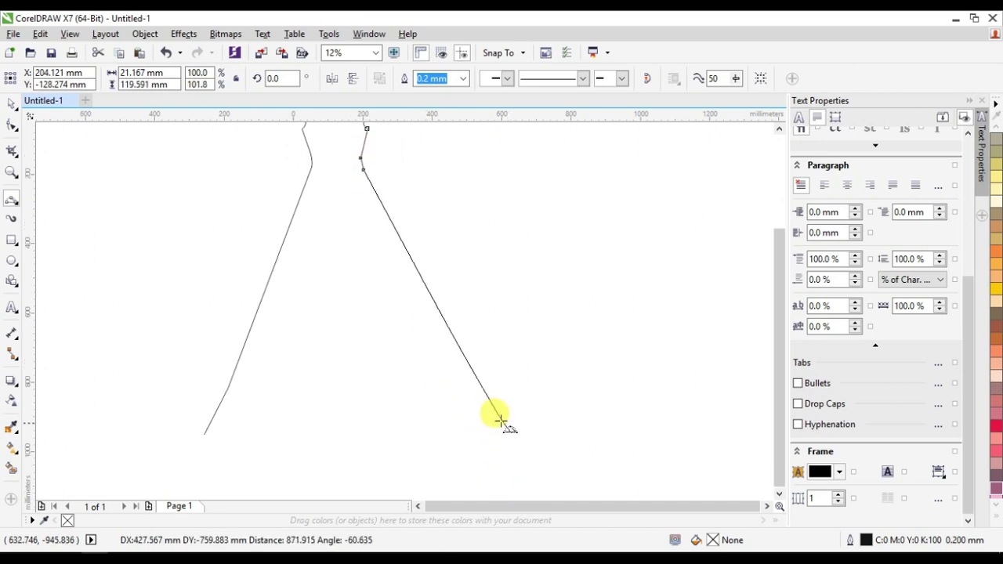
key("Escape")
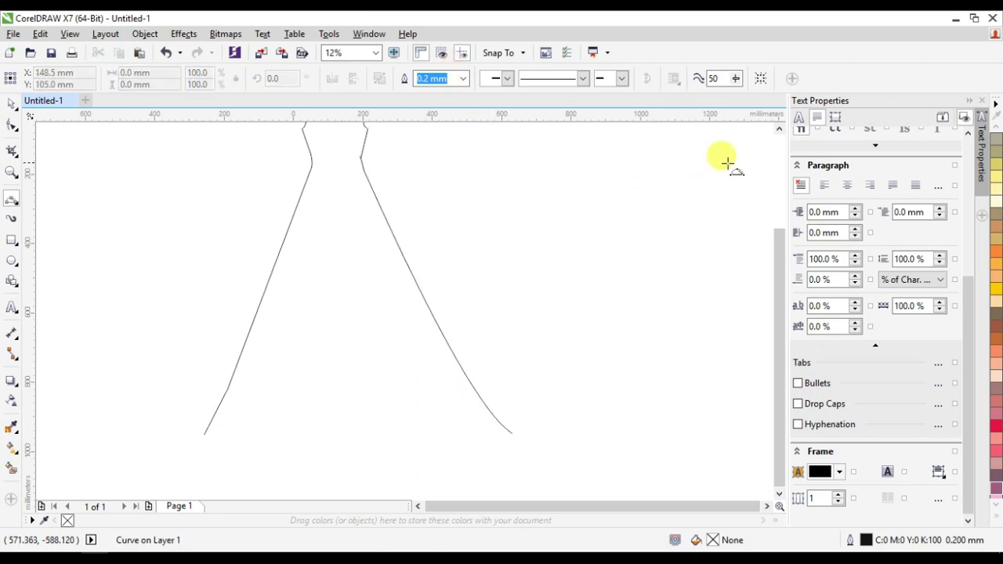
Draw the outer sleeve curve down the right arm from the shoulder.
scroll(775, 135, "up", 5)
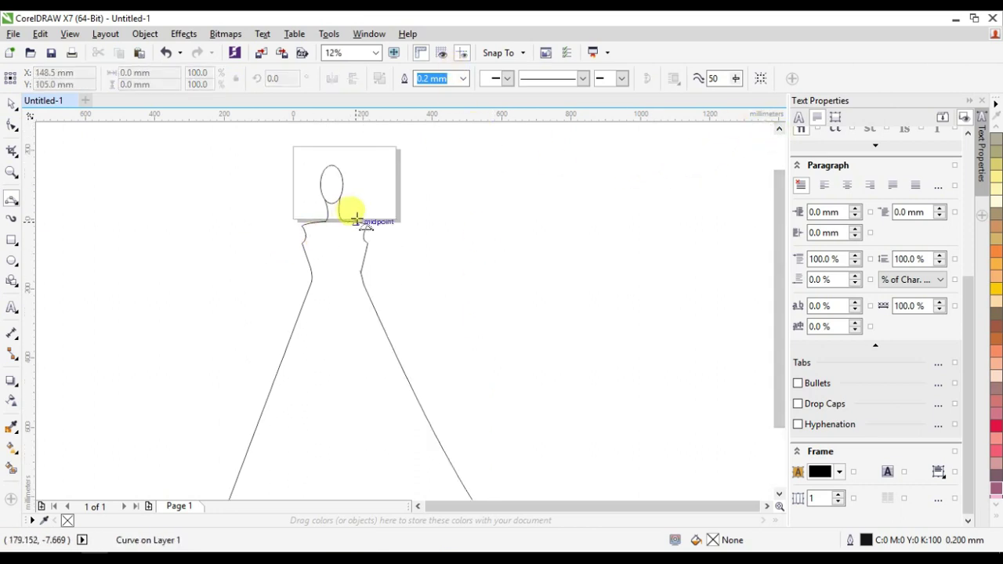
scroll(357, 216, "up", 1)
scroll(357, 216, "up", 2)
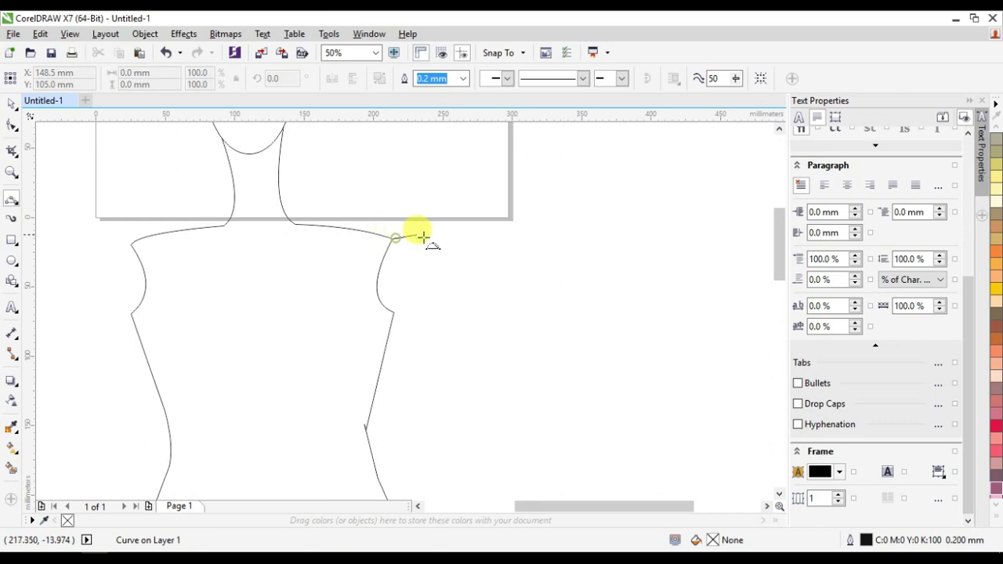
left_click(392, 241)
left_click_drag(444, 398, 410, 258)
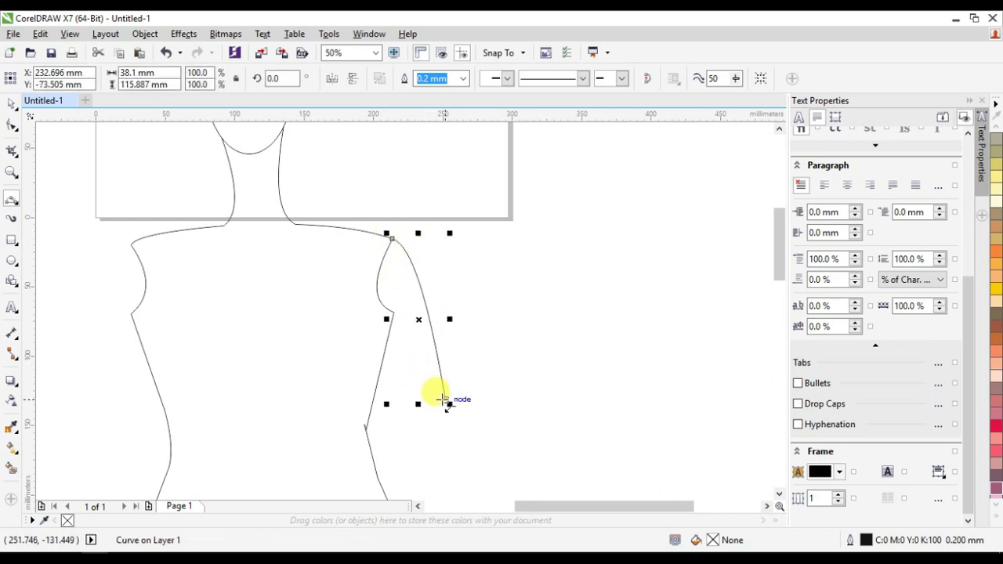
left_click(444, 398)
left_click(404, 474)
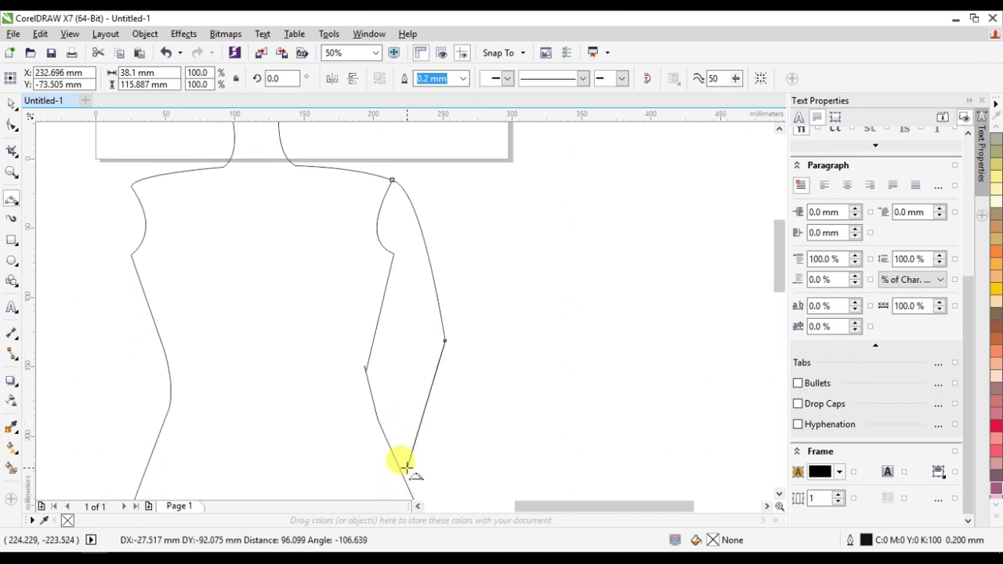
Draw the inner line of the right arm from the armpit down.
left_click(394, 255)
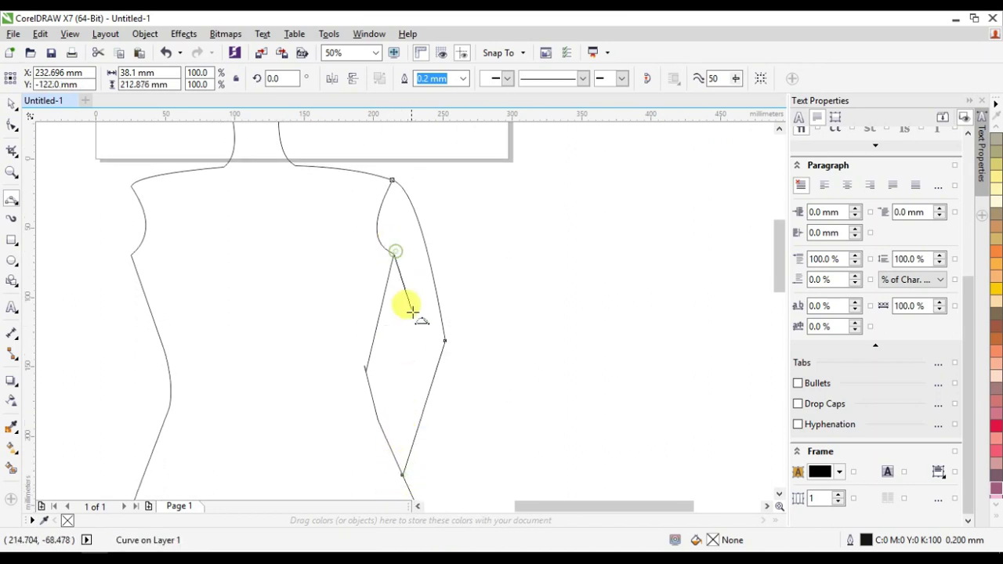
left_click(420, 345)
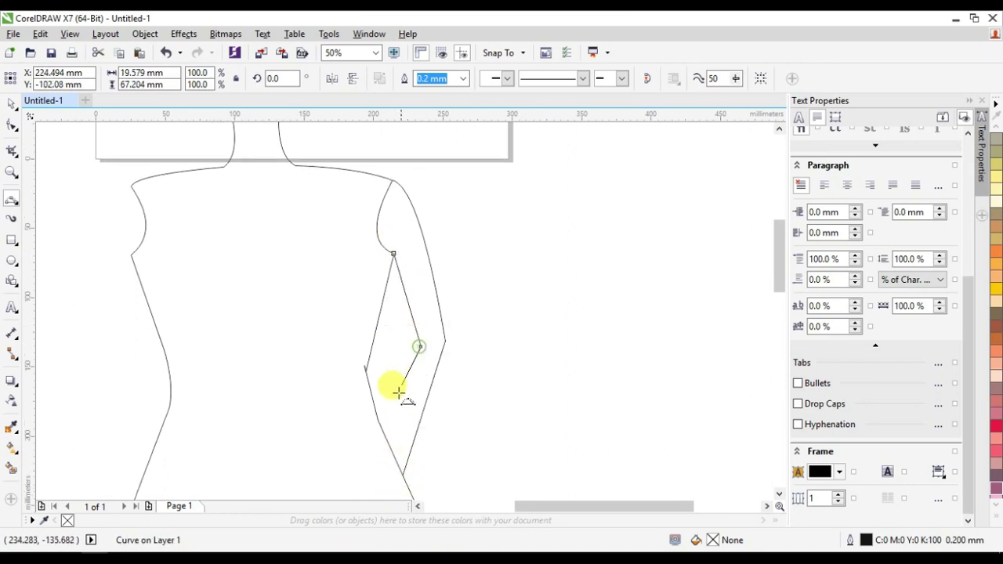
left_click(392, 457)
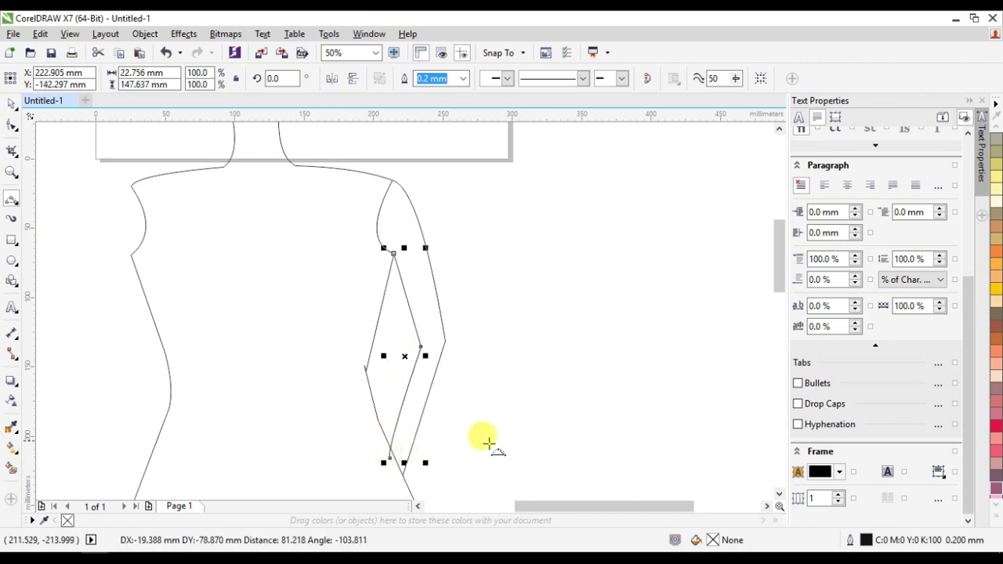
key("ctrl+z")
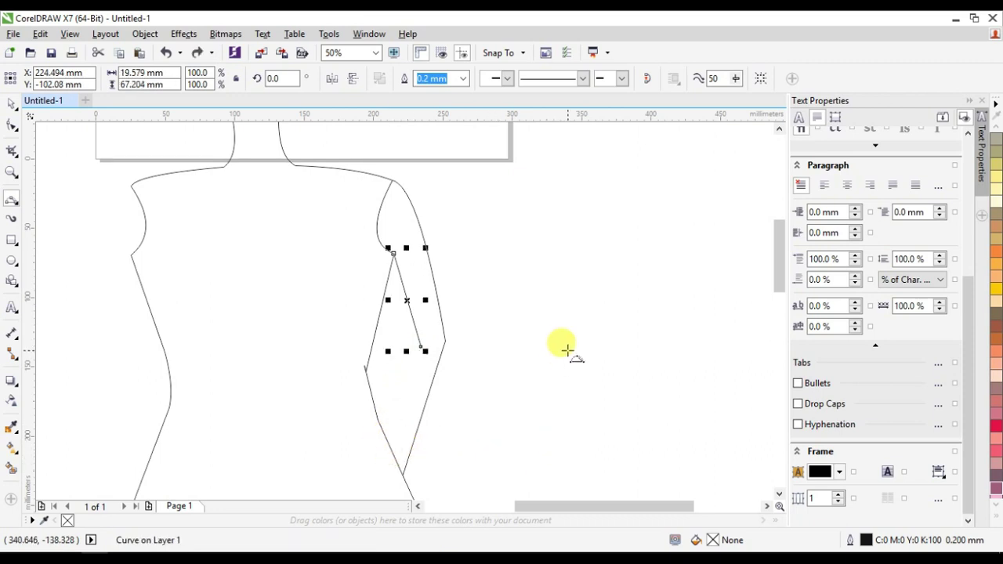
left_click(421, 346)
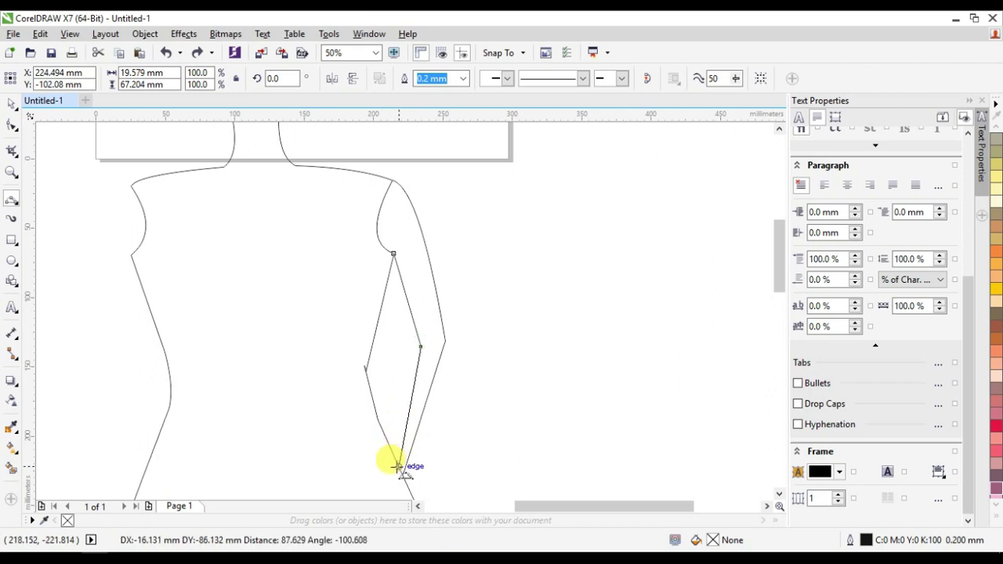
double_click(392, 458)
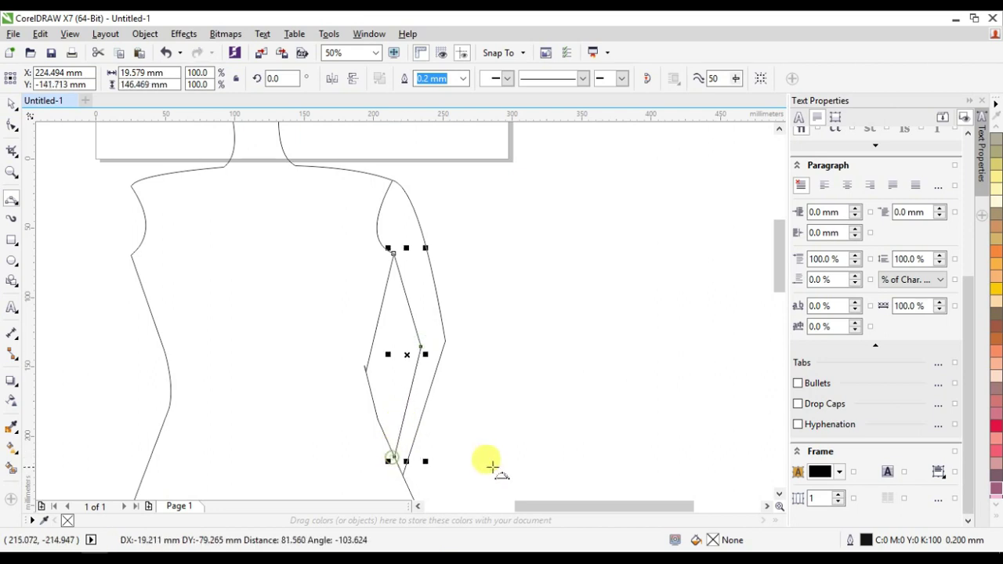
key("Escape")
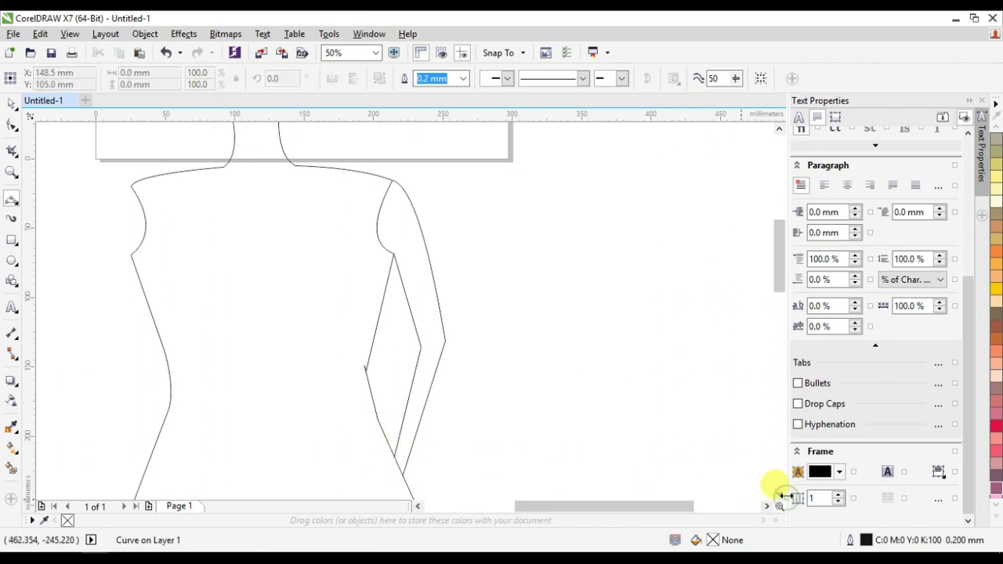
Draw a line joining the right arm down to the skirt edge.
left_click(779, 495)
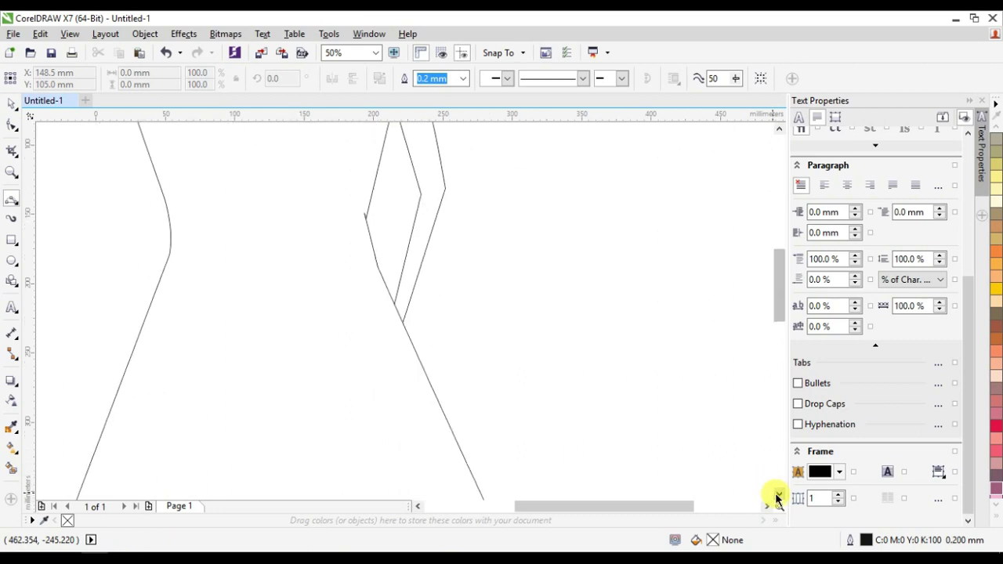
mouse_move(402, 284)
left_mouse_down()
mouse_move(444, 335)
mouse_move(443, 373)
left_mouse_up()
scroll(502, 329, "down", 1)
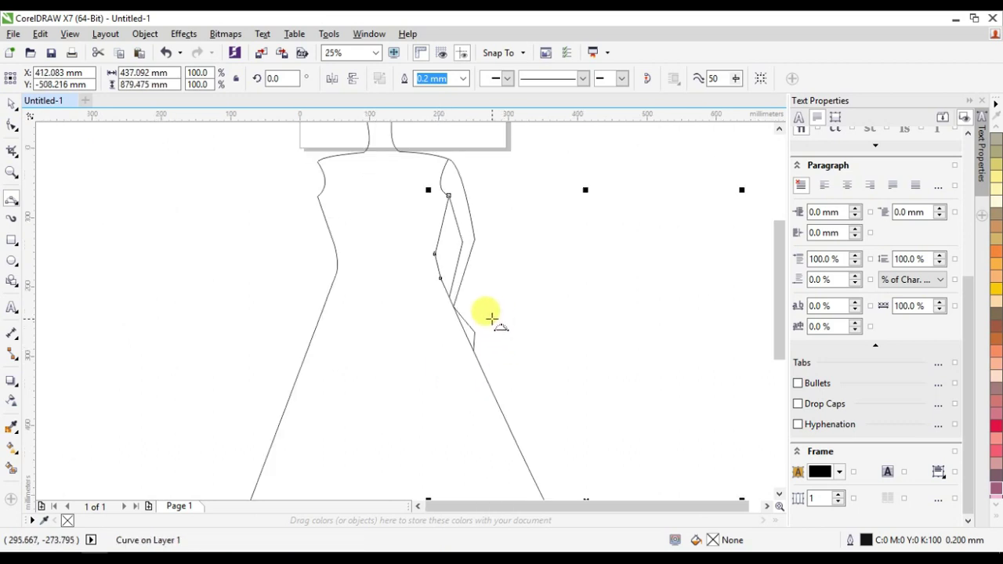
key("Escape")
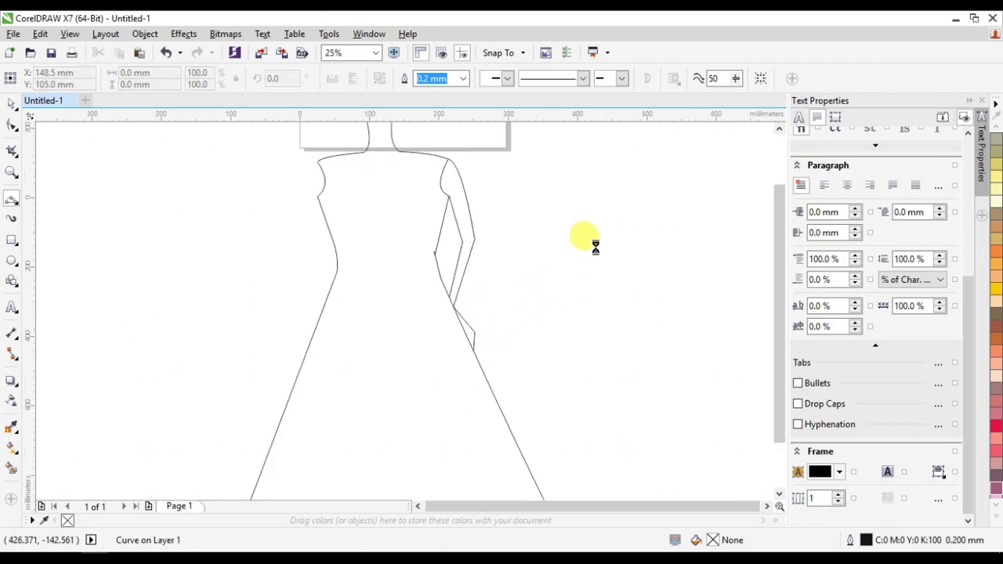
scroll(580, 235, "down", 1)
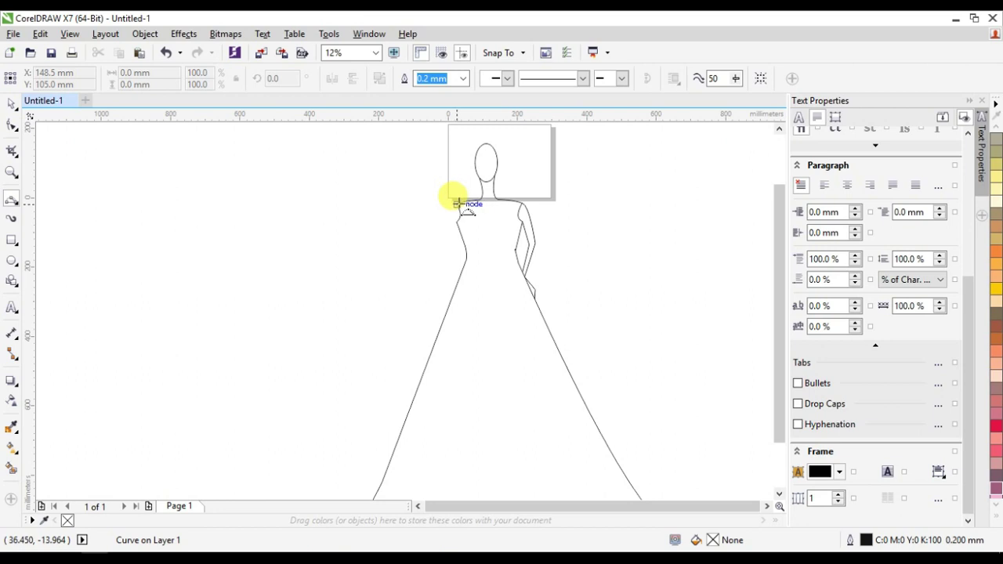
Outline the left arm's inner edge from the neck and begin the bodice line at the left shoulder.
mouse_move(456, 203)
left_mouse_down()
mouse_move(454, 269)
mouse_move(440, 254)
mouse_move(449, 213)
left_mouse_up()
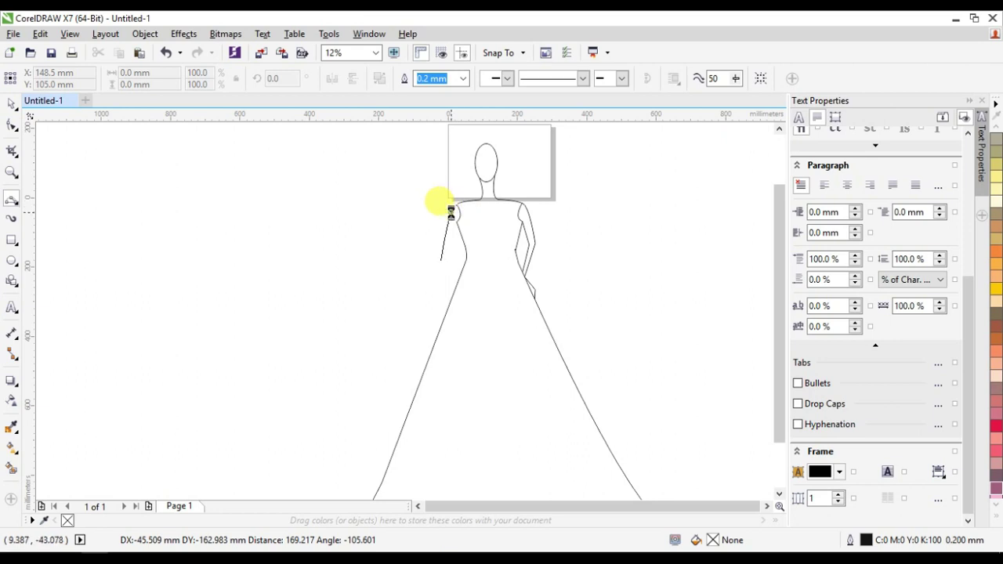
left_click(455, 289)
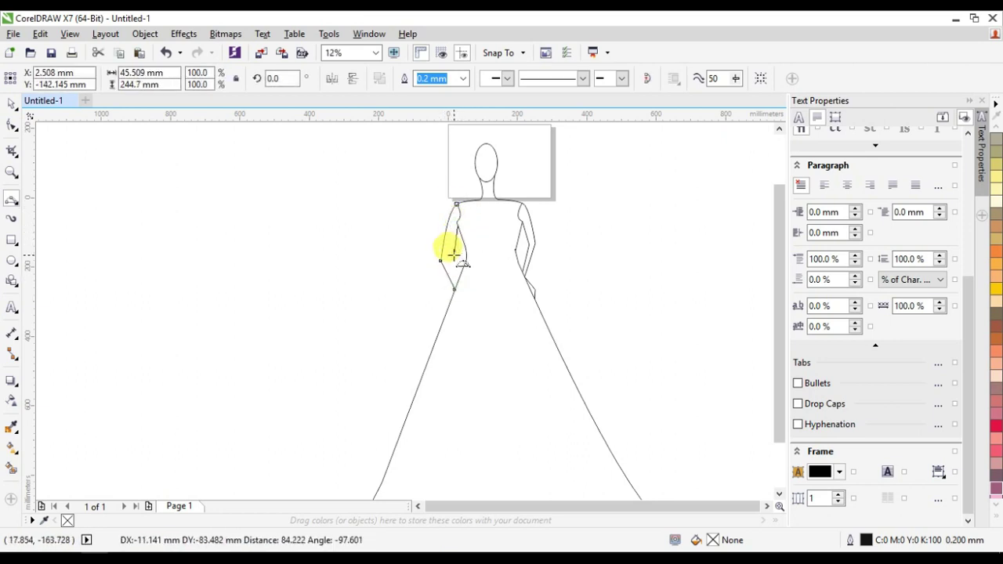
double_click(449, 257)
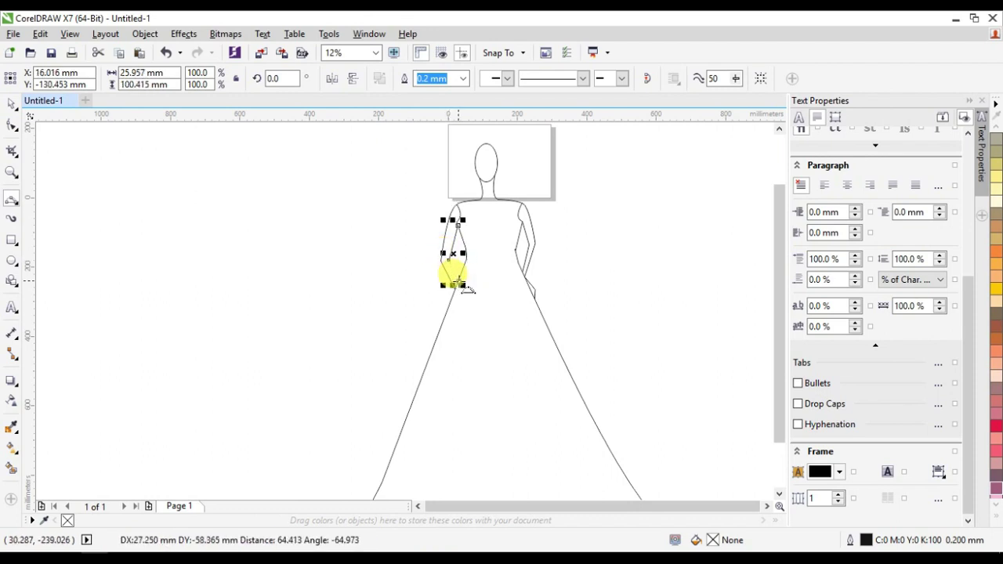
key("Escape")
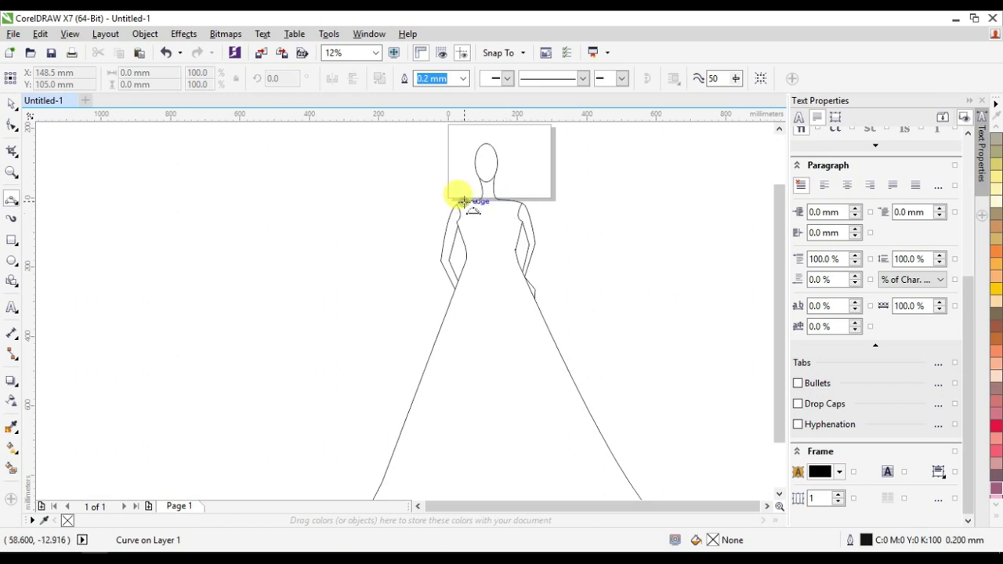
mouse_move(464, 202)
left_mouse_down()
mouse_move(510, 202)
mouse_move(484, 262)
mouse_move(468, 251)
mouse_move(495, 248)
left_mouse_up()
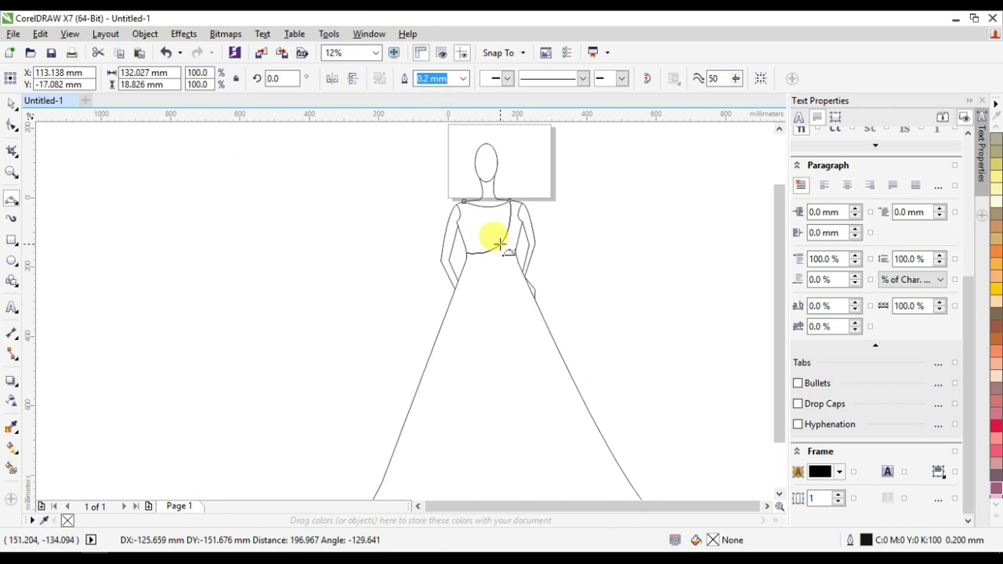
Finish the curved bodice line, then zoom out to 6% and recentre the sketch.
left_click(499, 244)
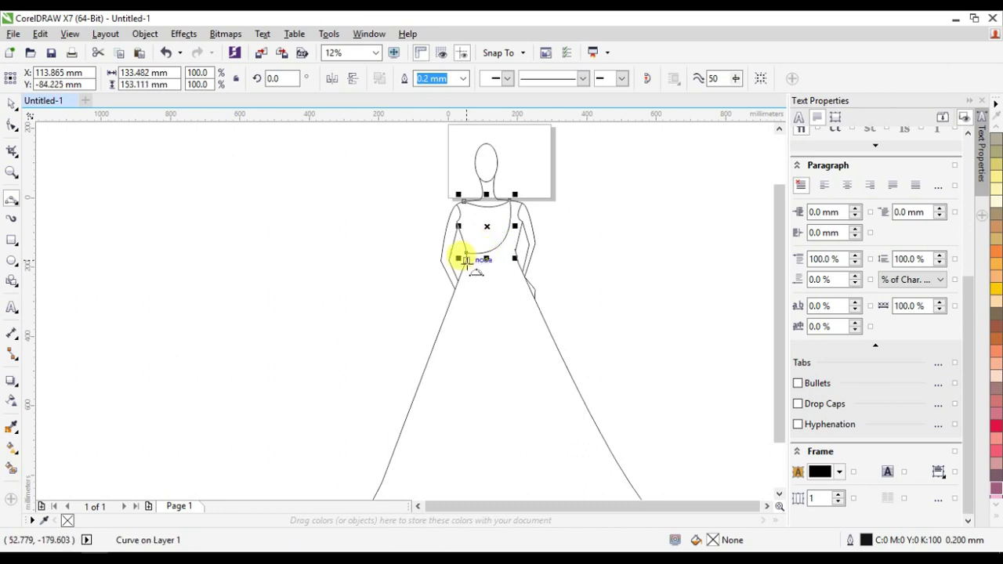
scroll(736, 458, "down", 1)
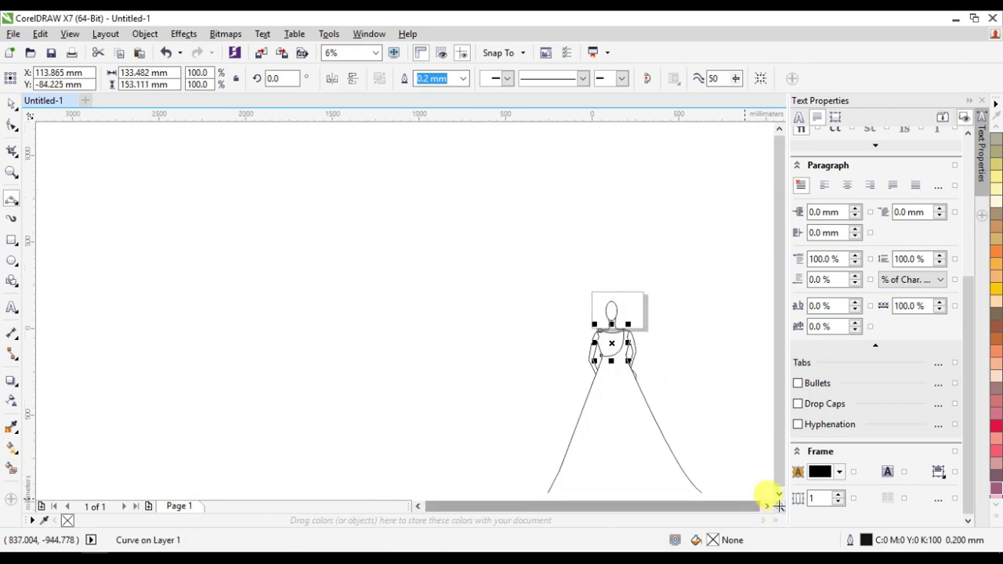
left_click(779, 495)
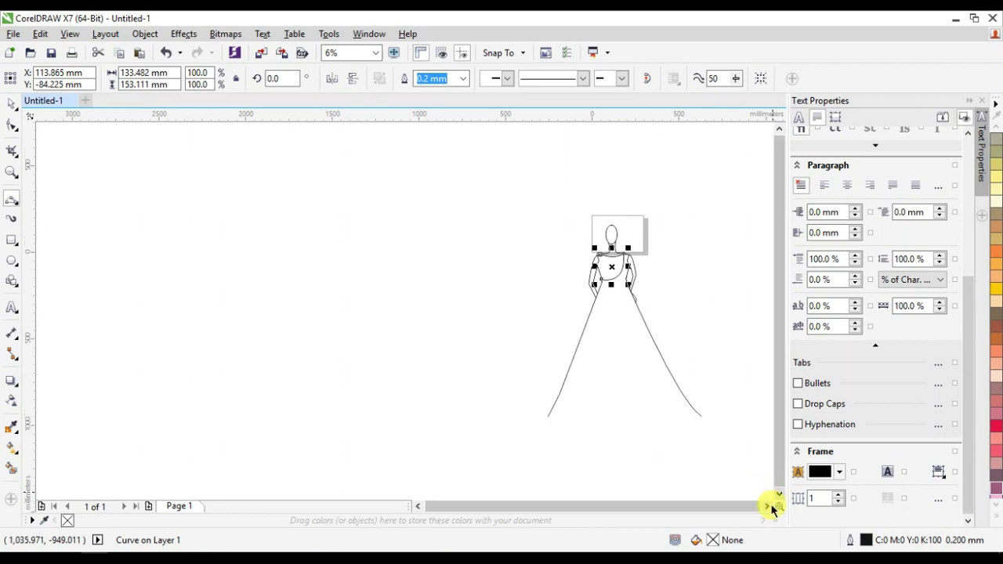
left_click(769, 506)
key("Escape")
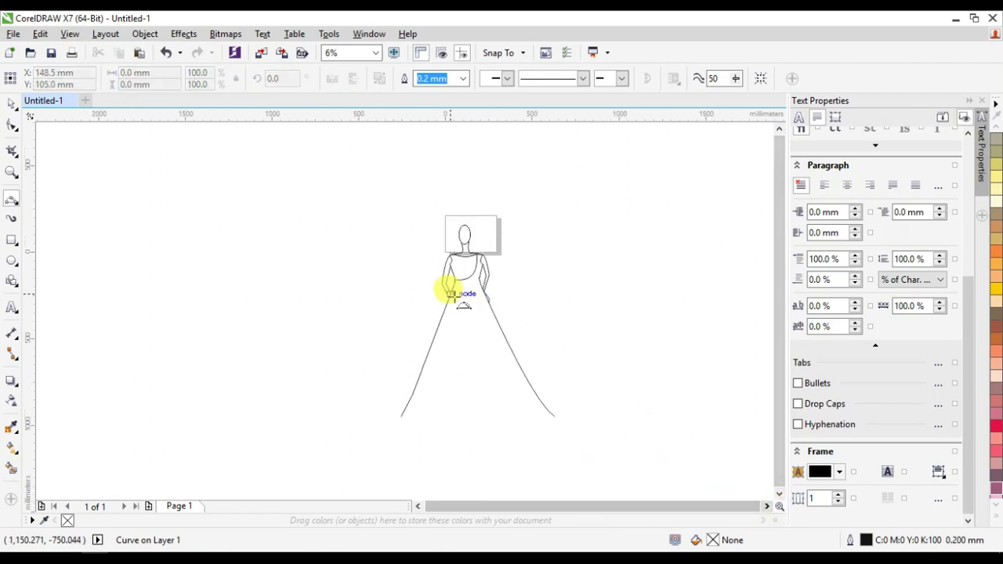
left_click_drag(453, 289, 473, 291)
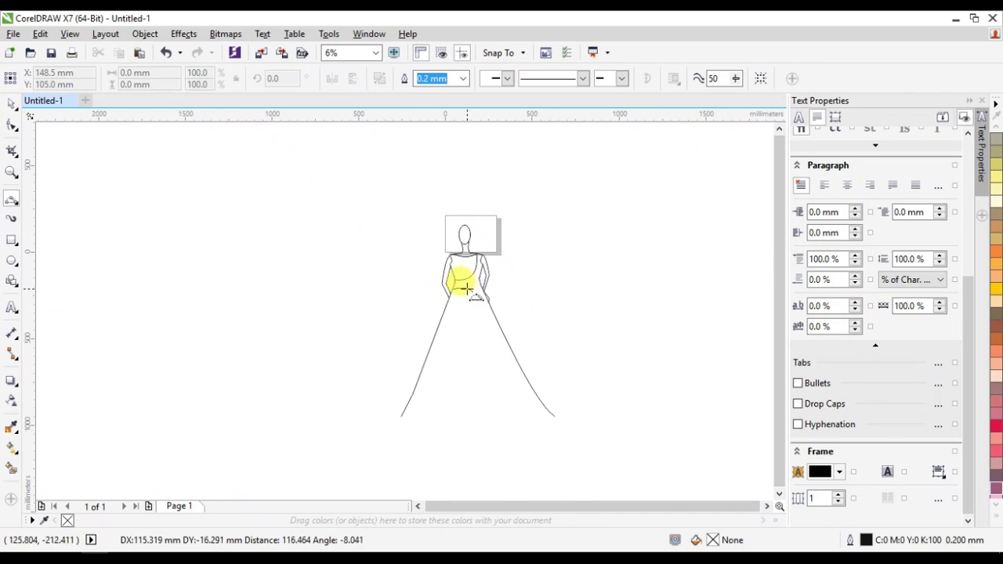
Draw a gently curved fold line from the waist down to the hem.
left_click_drag(468, 289, 481, 422)
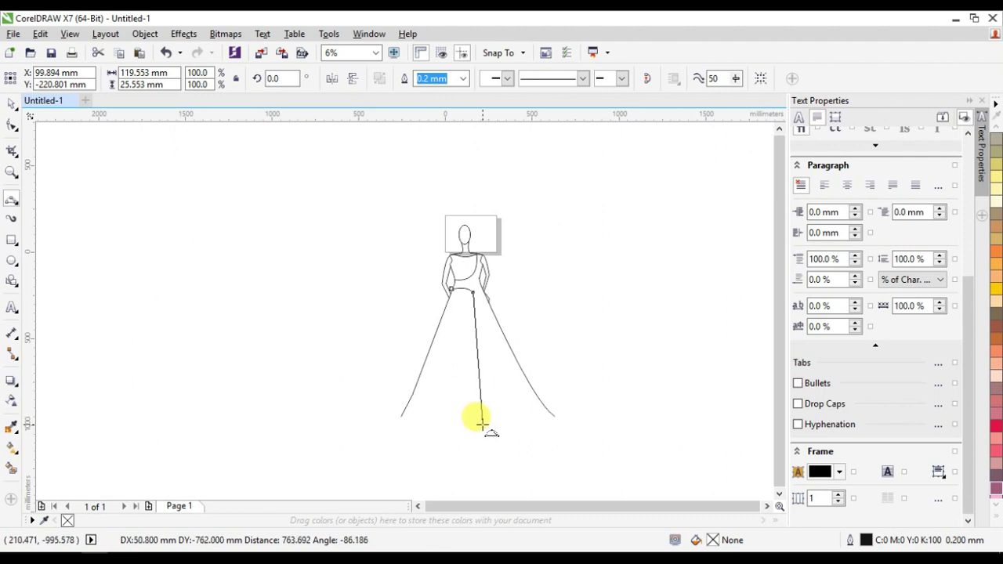
mouse_move(481, 414)
left_mouse_down()
mouse_move(471, 366)
mouse_move(481, 357)
left_mouse_up()
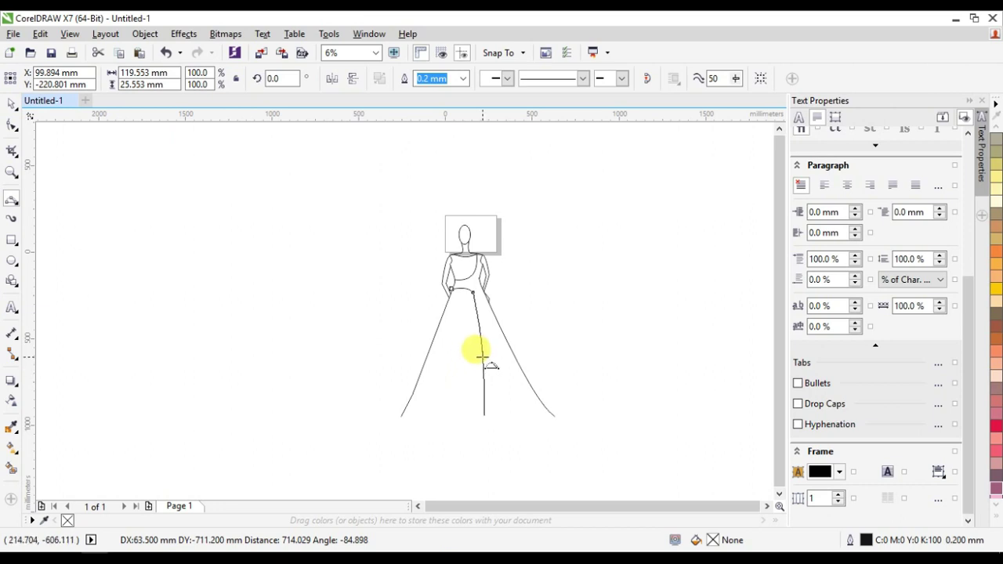
key("Escape")
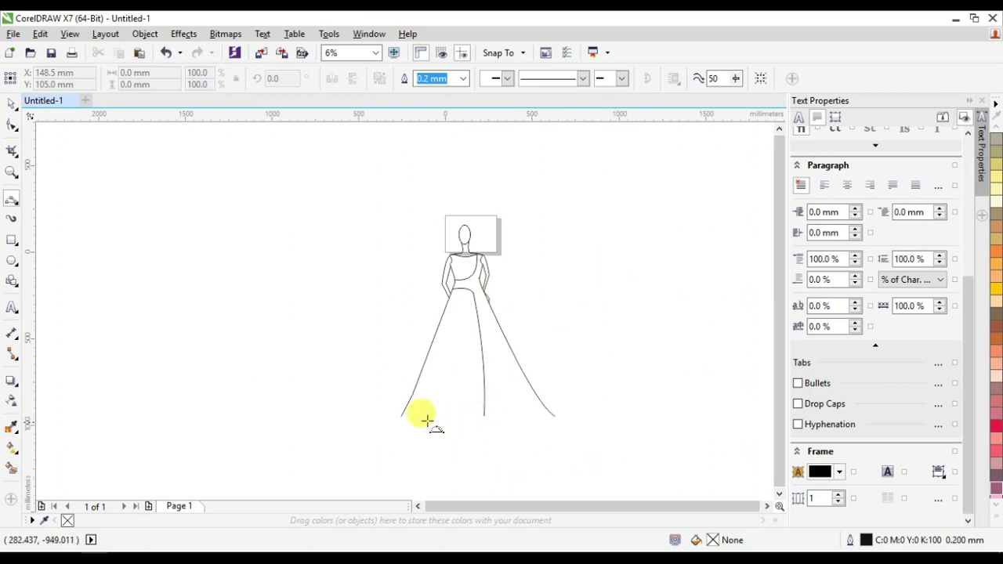
left_click(401, 416)
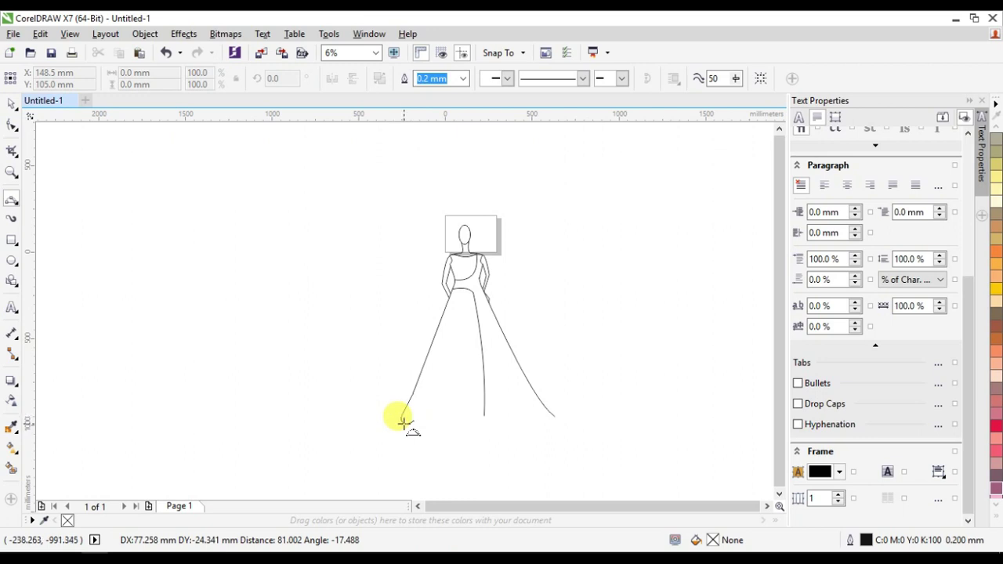
Draw a scalloped wavy hemline from the skirt's left corner to the right corner.
left_click(404, 423)
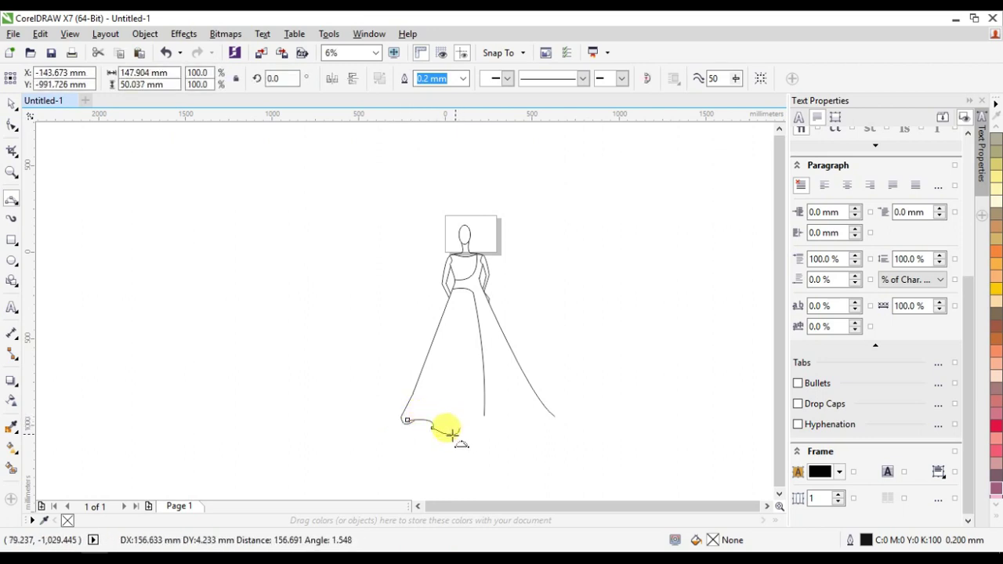
left_click_drag(451, 427, 466, 438)
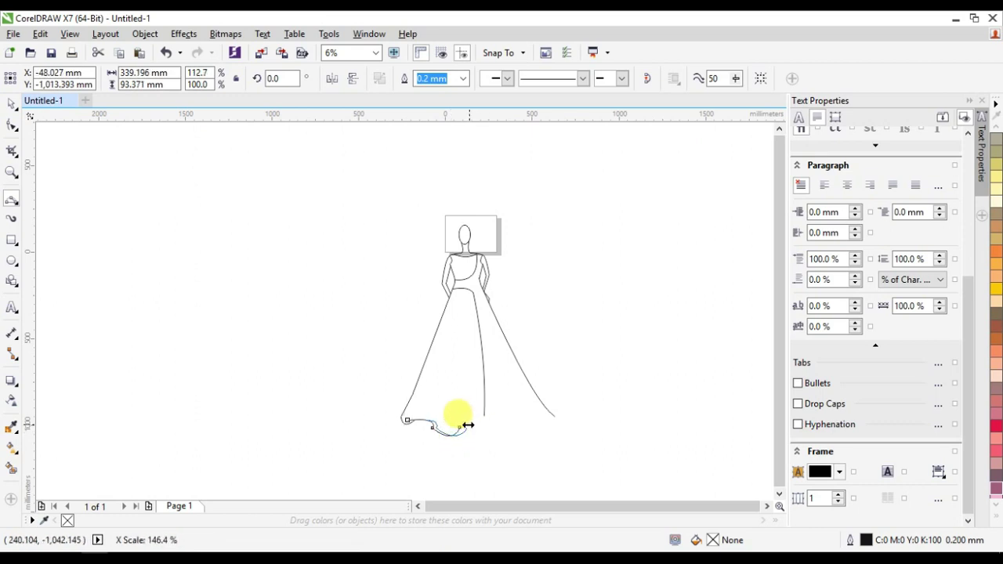
left_click(460, 427)
left_click_drag(461, 427, 484, 430)
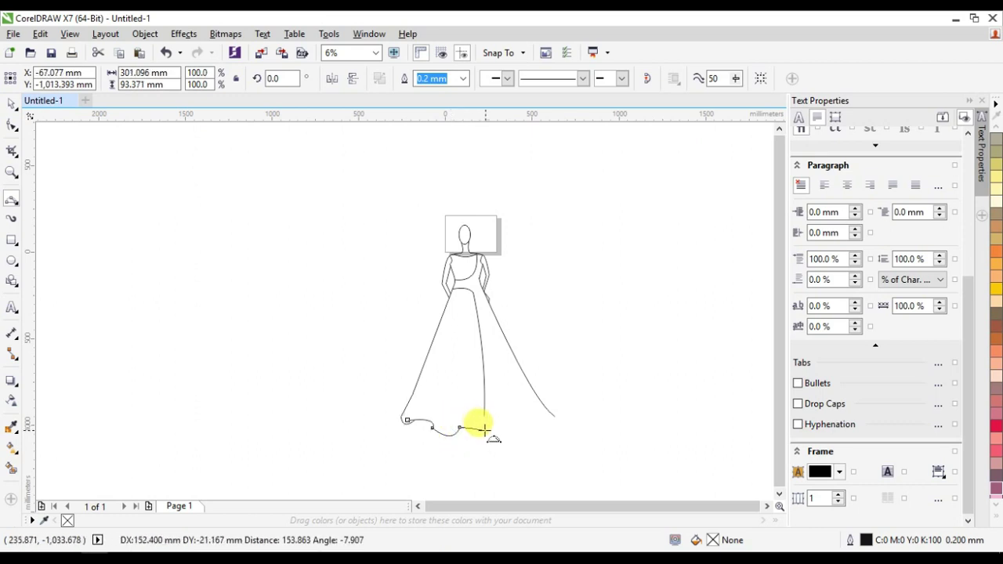
left_click(485, 429)
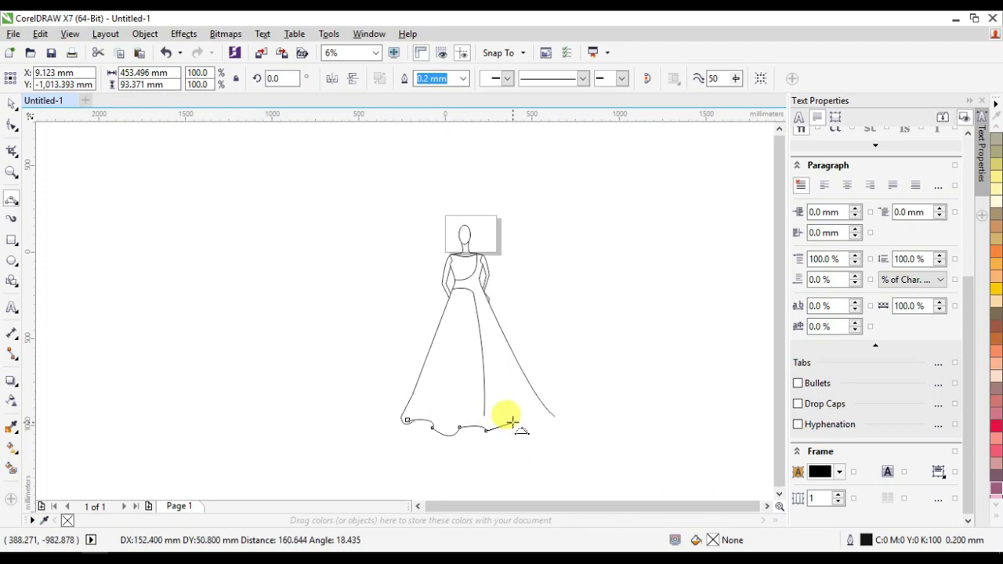
left_click(513, 423)
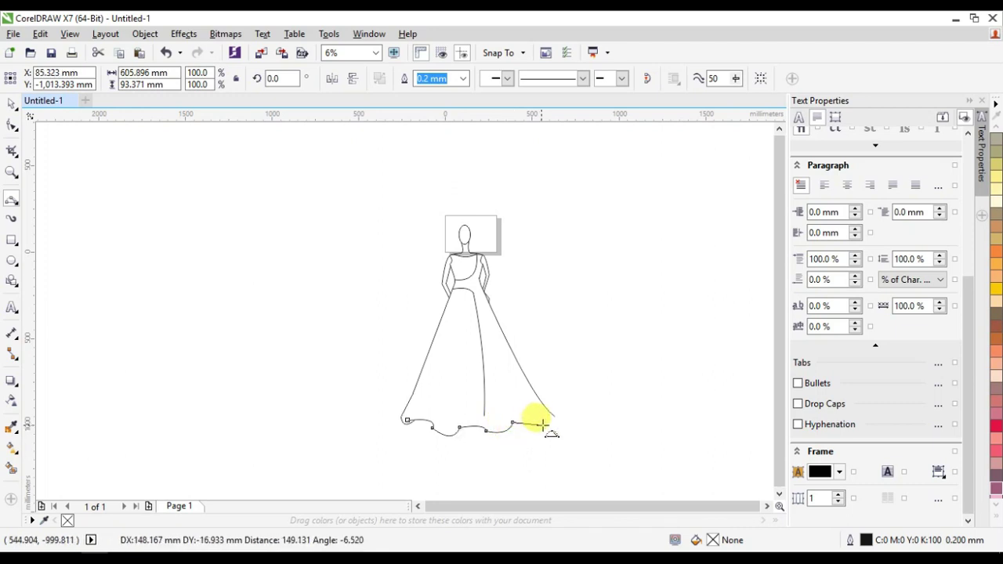
left_click(543, 423)
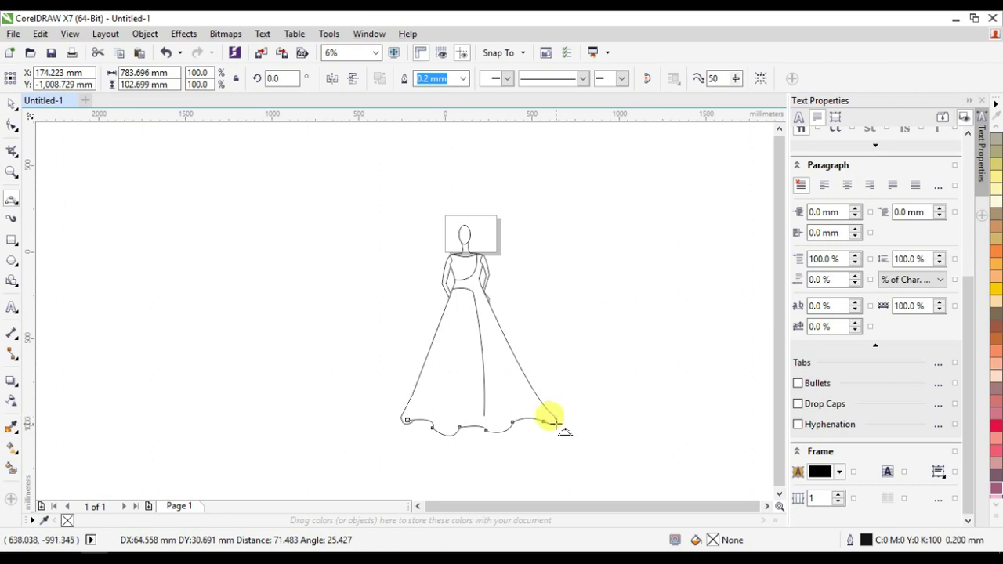
double_click(555, 424)
Add a matching wavy edge along the right drape panel from the fold line.
left_click(482, 415)
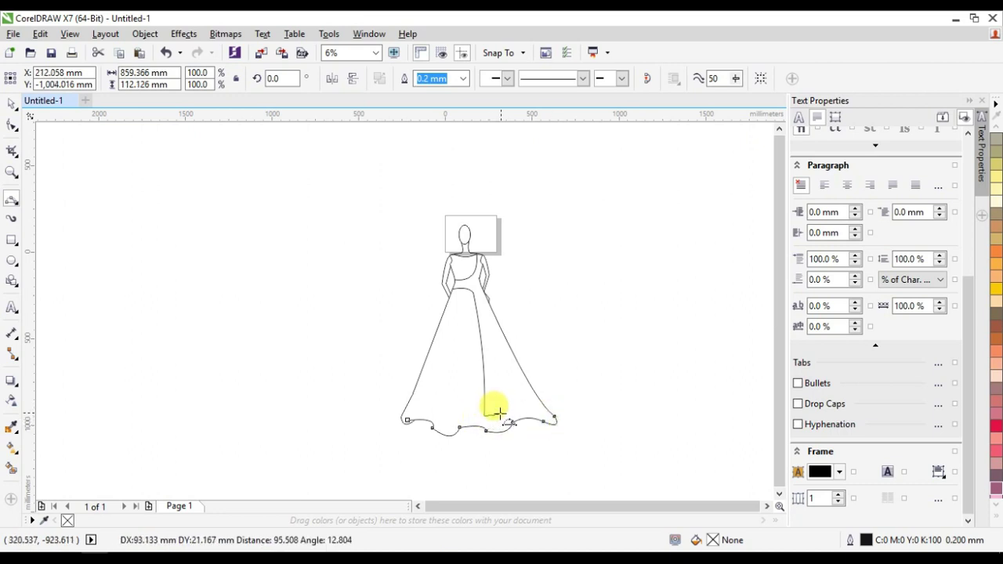
left_click(501, 410)
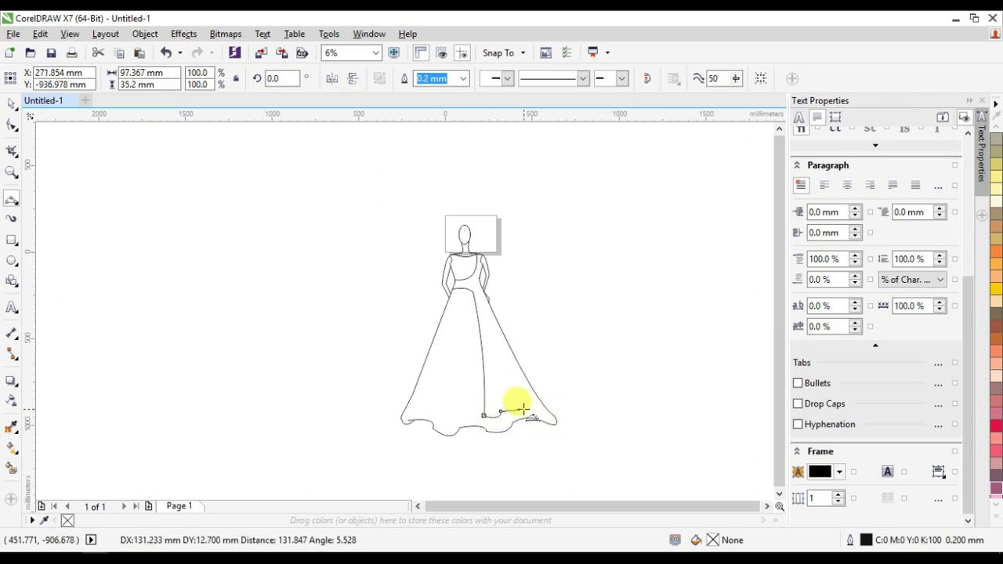
left_click(523, 408)
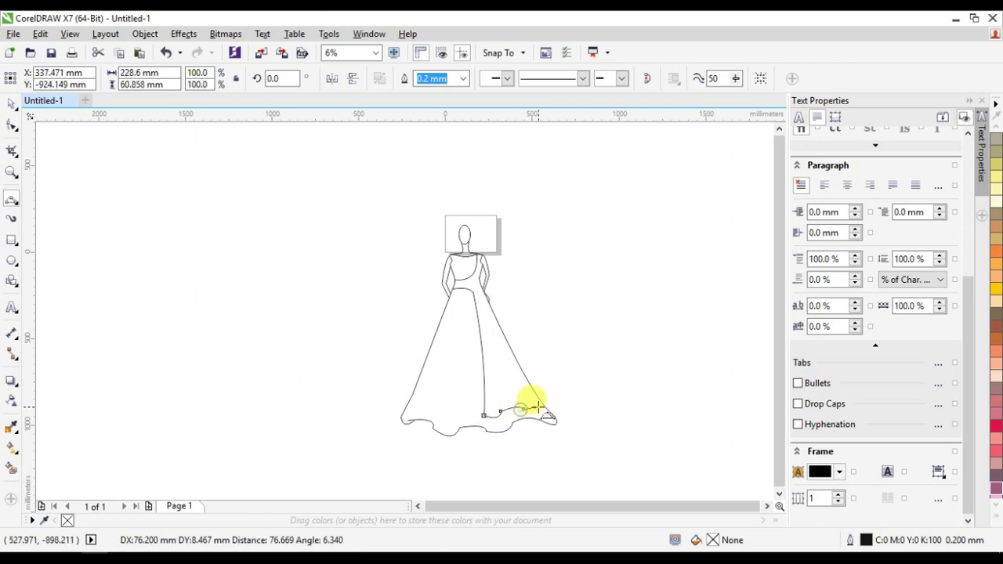
key("Escape")
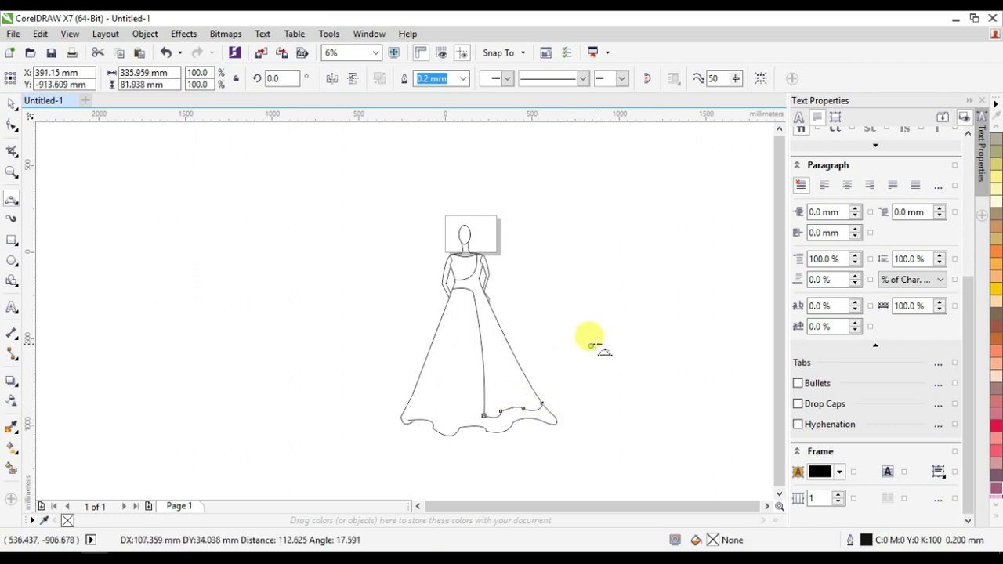
left_click(594, 346)
left_click(616, 326)
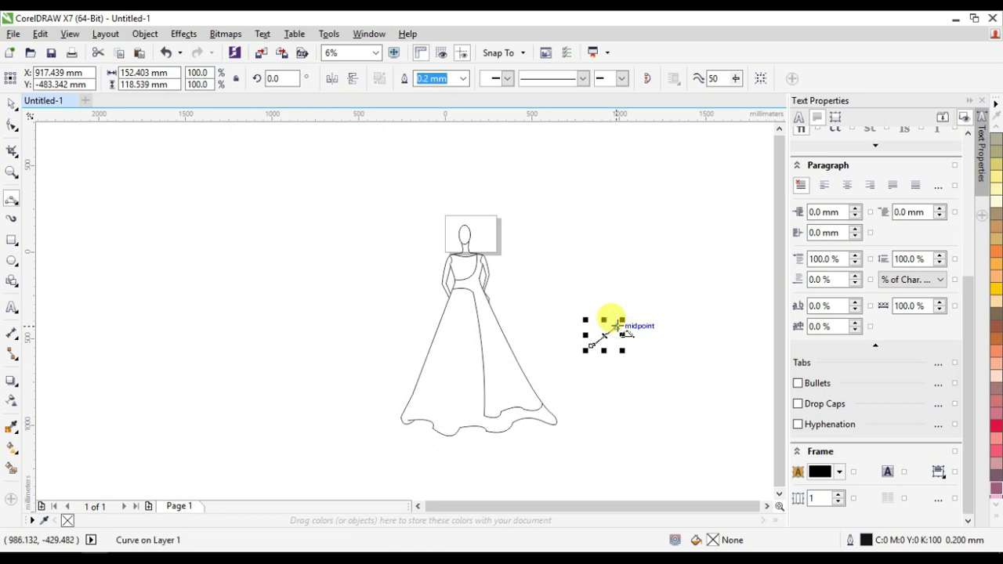
Delete the stray line and draw a sash curve from the left waist to the right shoulder.
key("Delete")
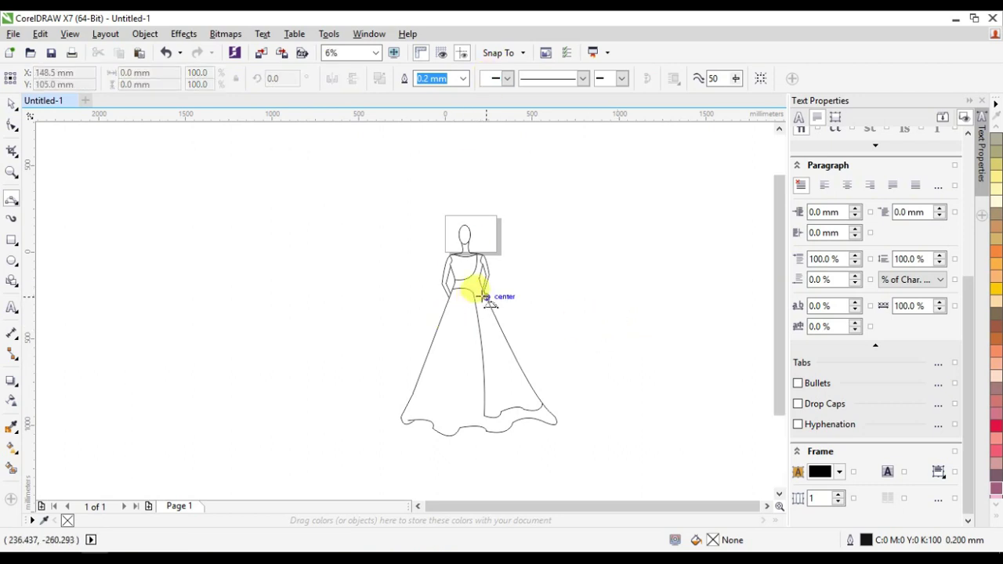
scroll(479, 283, "up", 1)
scroll(480, 270, "up", 1)
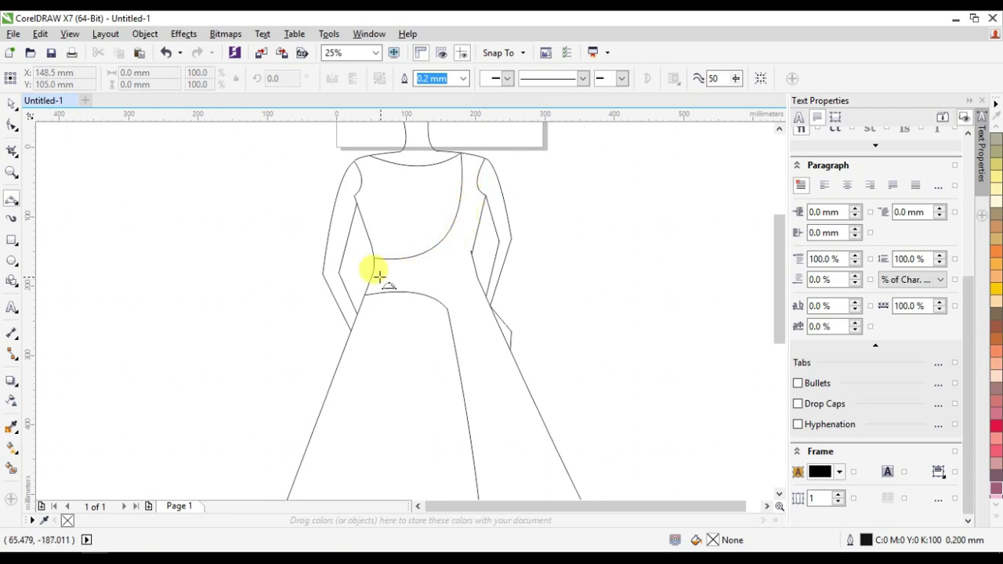
left_click_drag(375, 273, 486, 196)
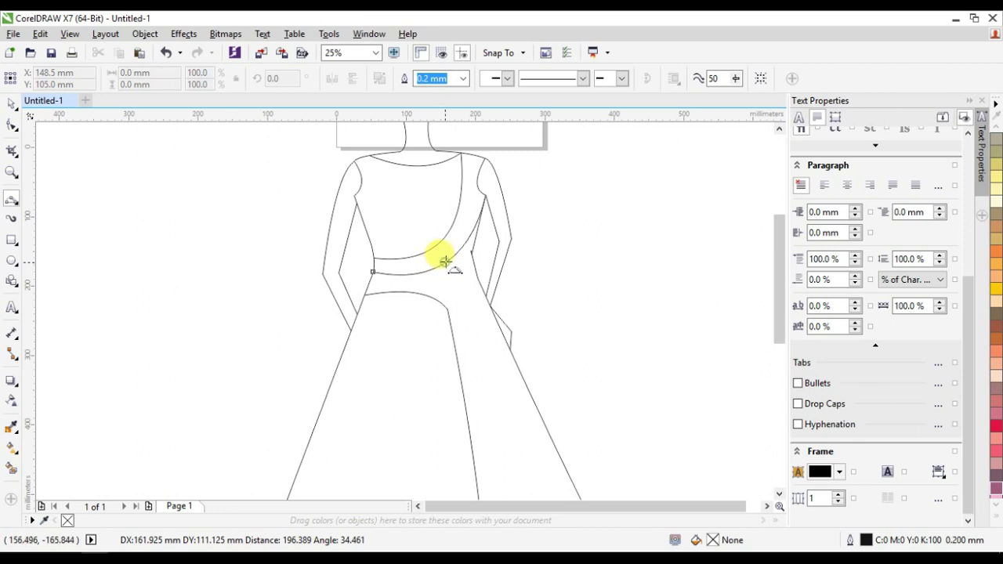
left_click(445, 261)
scroll(581, 325, "down", 1)
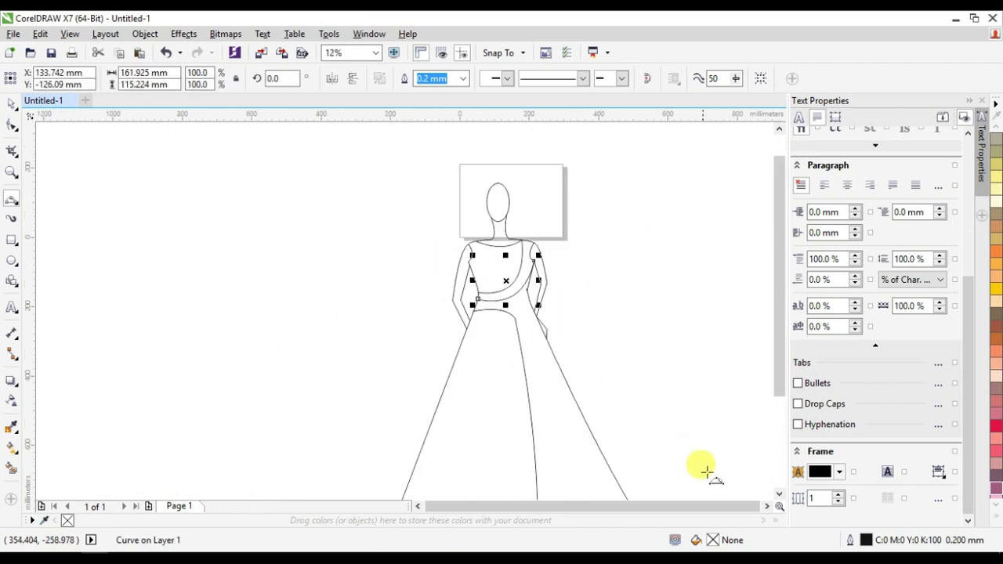
Draw the sash's second curved edge across the bodice.
left_click(780, 494)
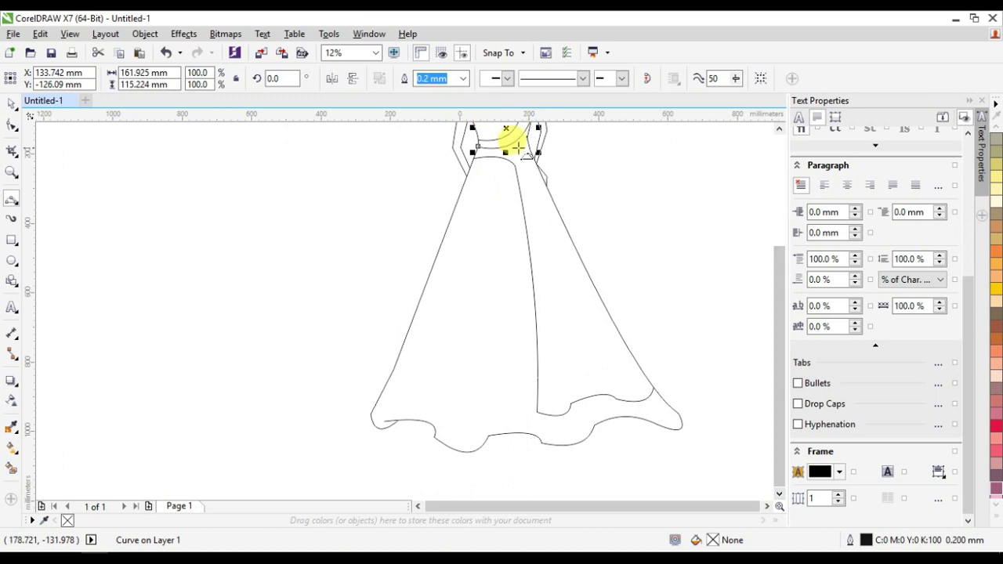
left_click_drag(508, 146, 524, 168)
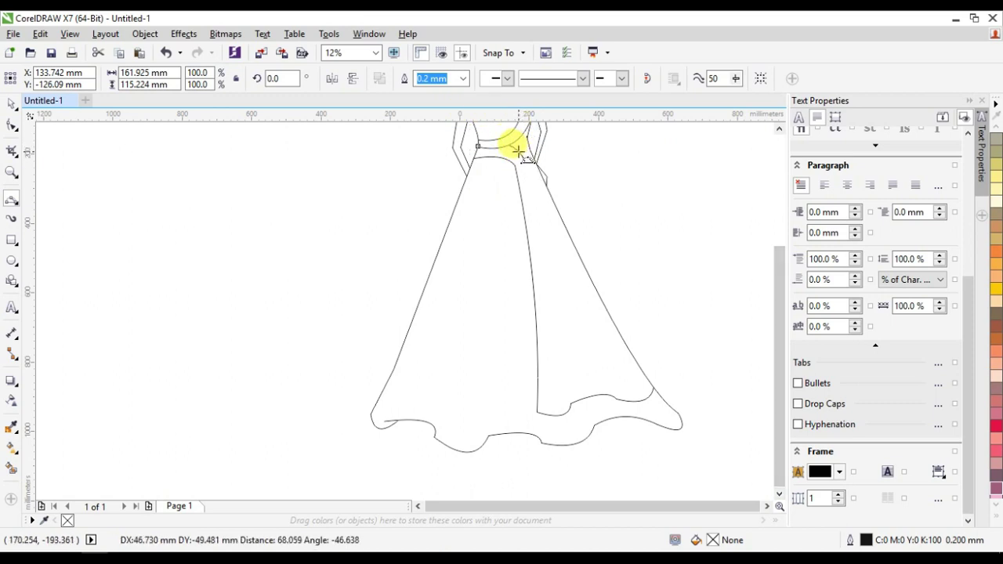
left_click(519, 151)
Draw a long line from the sash down the skirt to the hem.
left_click_drag(530, 162, 559, 411)
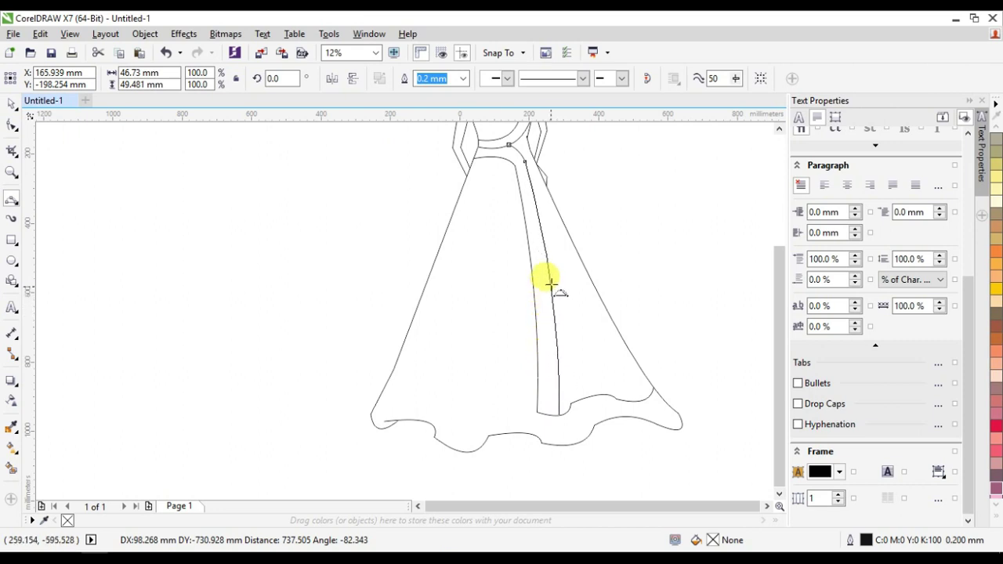
left_click(551, 272)
key("Escape")
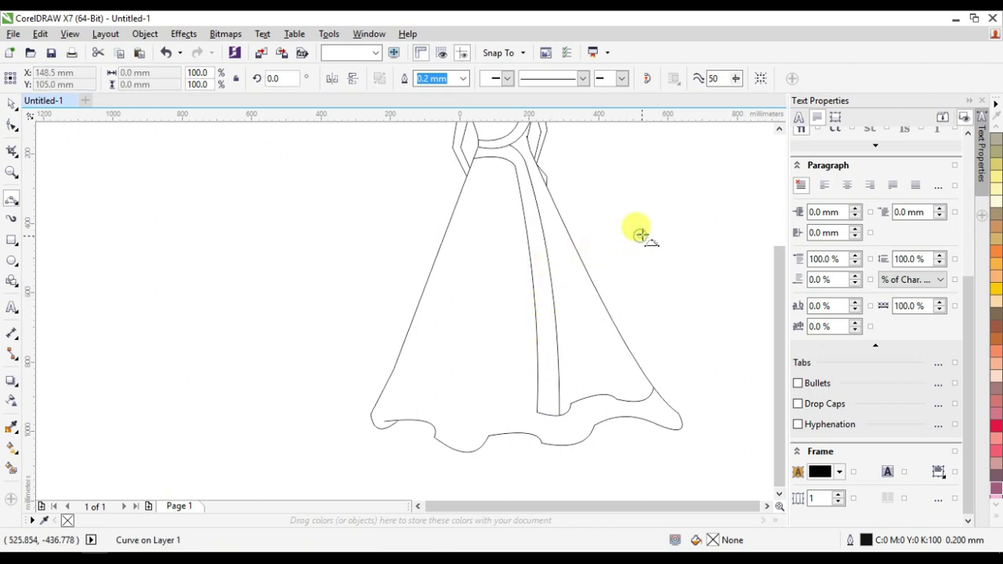
scroll(638, 231, "down", 2)
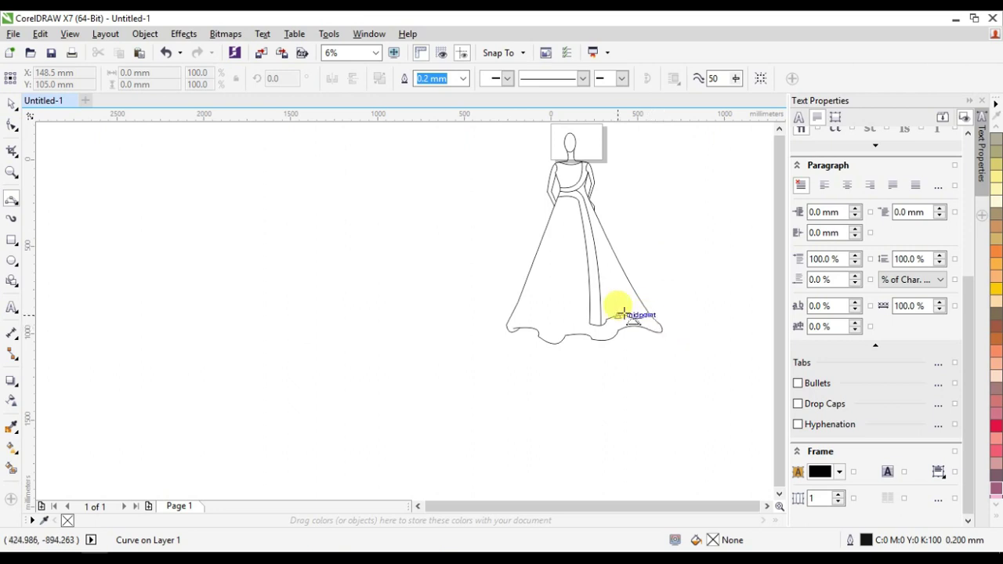
Draw a wavy Bezier curve across the drape just above the hem.
scroll(604, 312, "up", 2)
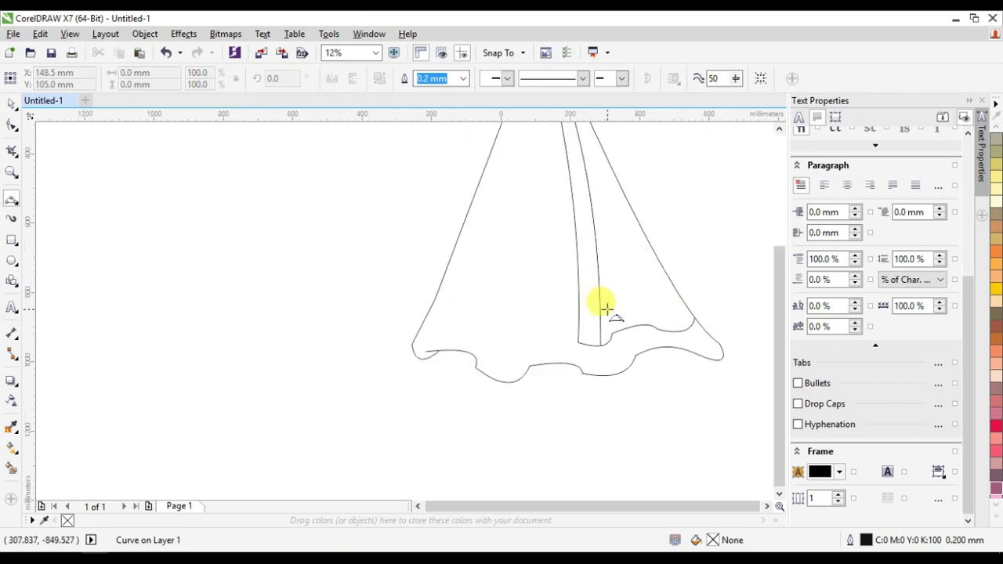
left_click(600, 321)
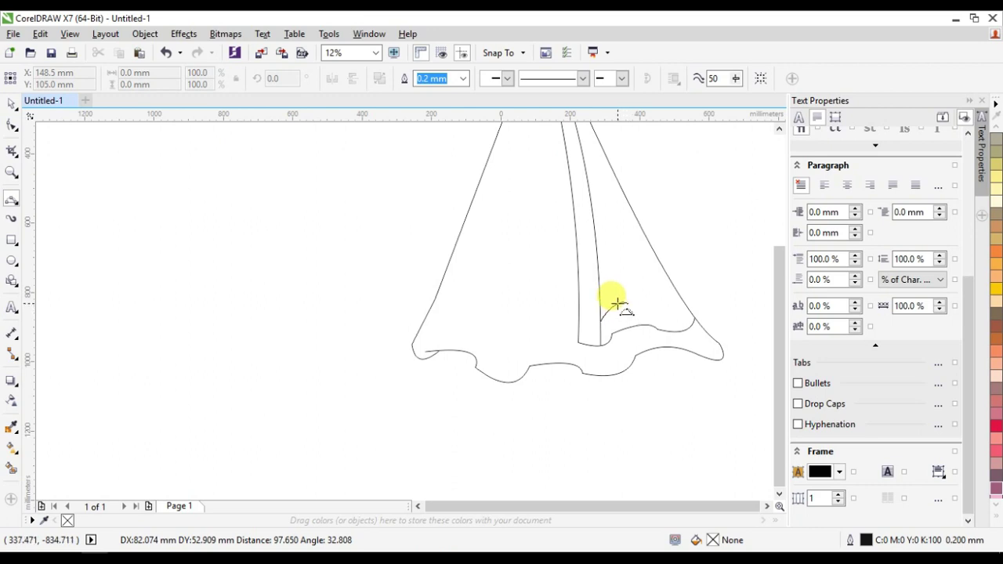
left_click(619, 304)
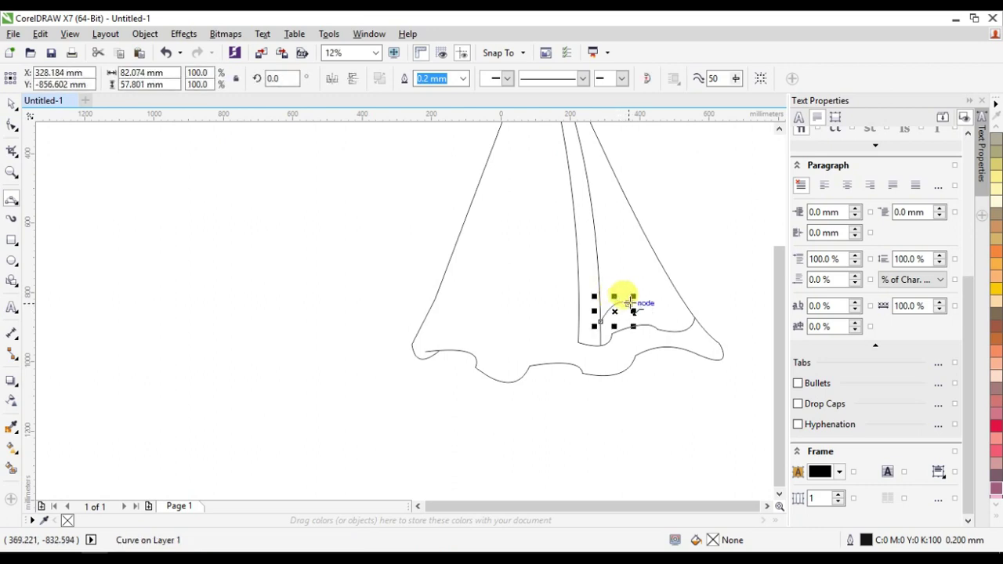
scroll(623, 298, "up", 2)
left_click_drag(686, 305, 668, 307)
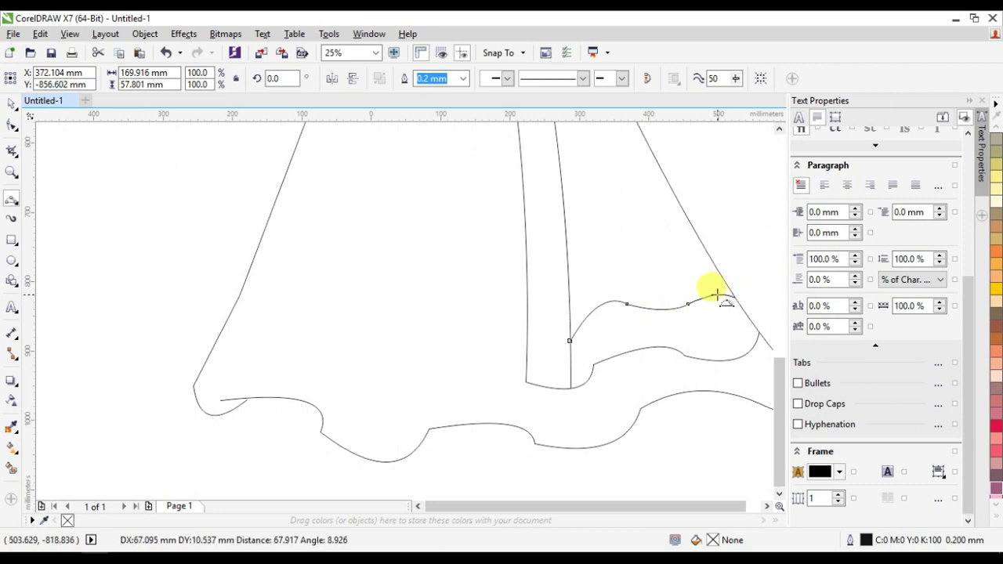
double_click(717, 294)
Fill the skirt area blue-grey.
scroll(701, 280, "down", 1)
scroll(666, 287, "down", 3)
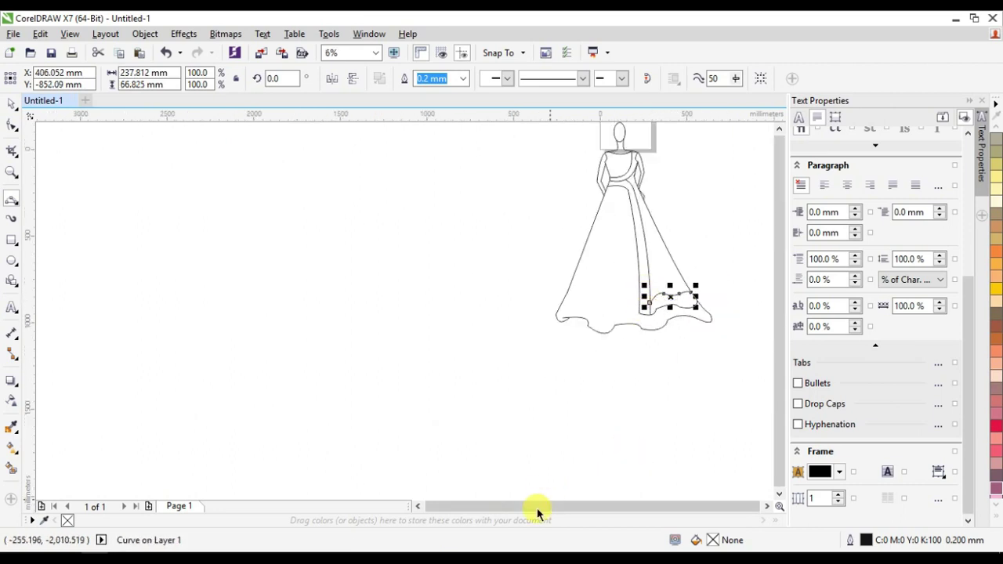
left_click(417, 508)
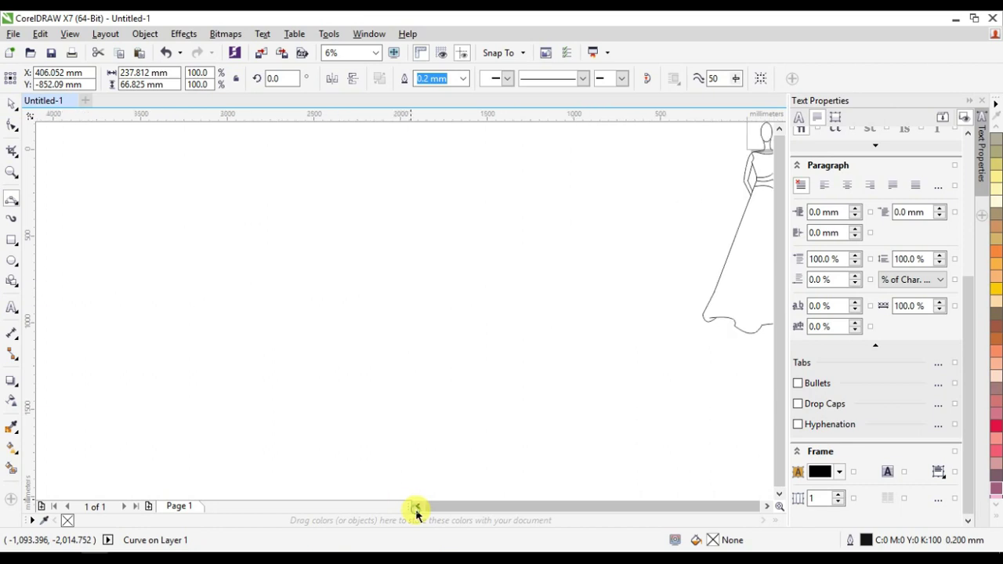
left_click(768, 507)
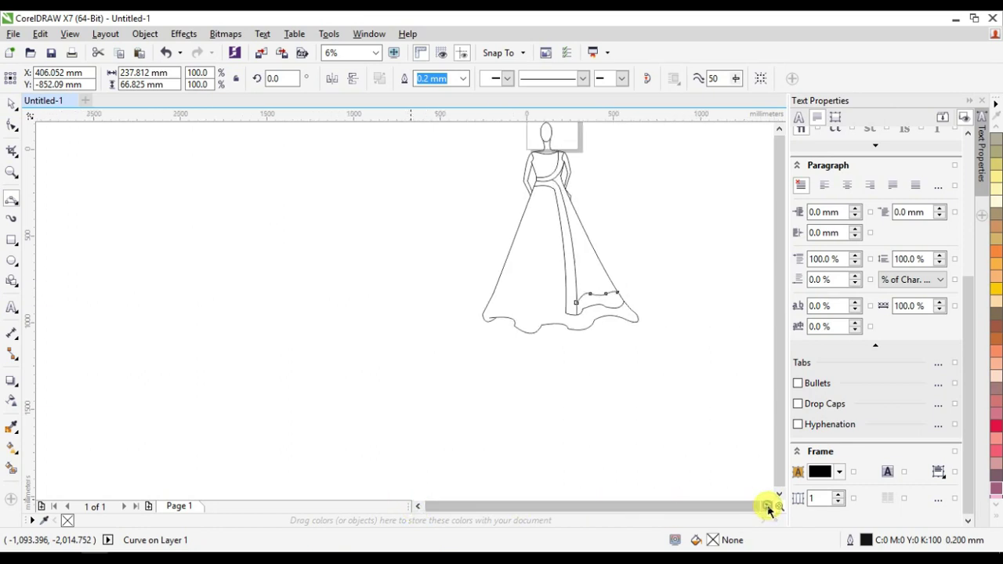
left_click(768, 507)
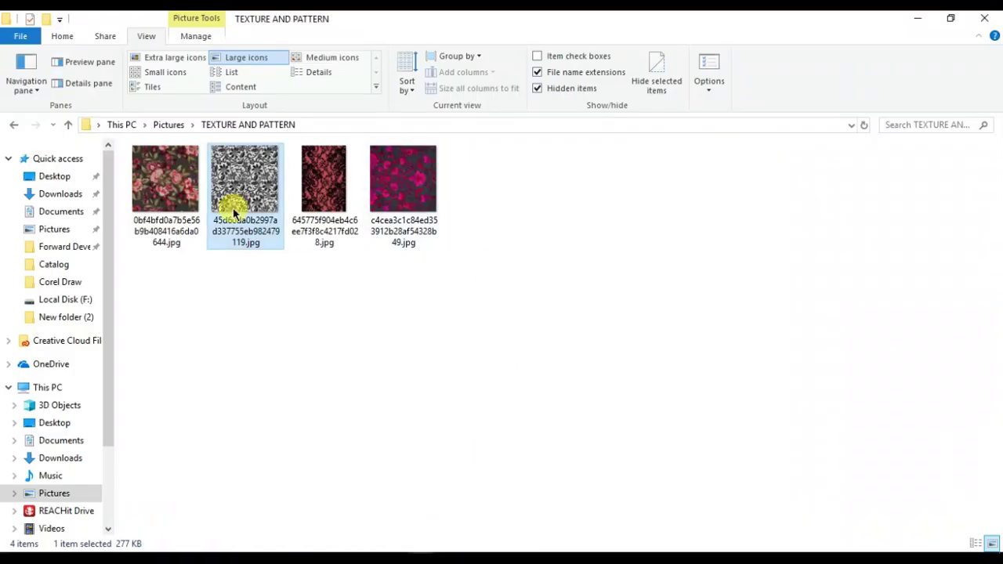
Fill the skirt and bodice with patterned texture images from File Explorer.
mouse_move(245, 188)
left_mouse_down()
mouse_move(92, 529)
mouse_move(413, 440)
left_mouse_up()
left_click(12, 468)
left_click(480, 259)
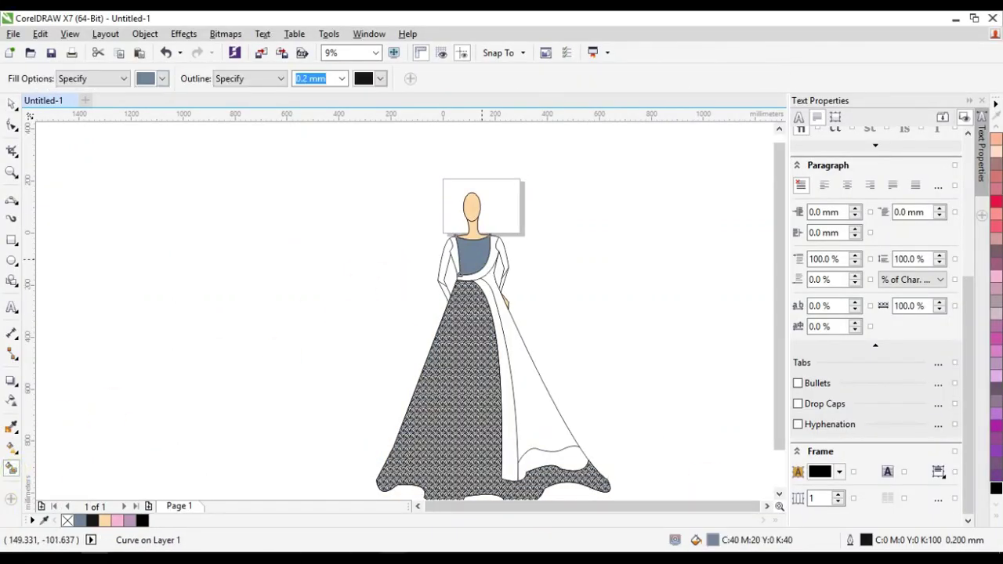
key("alt+Tab")
mouse_move(246, 224)
left_mouse_down()
mouse_move(90, 531)
mouse_move(489, 250)
left_mouse_up()
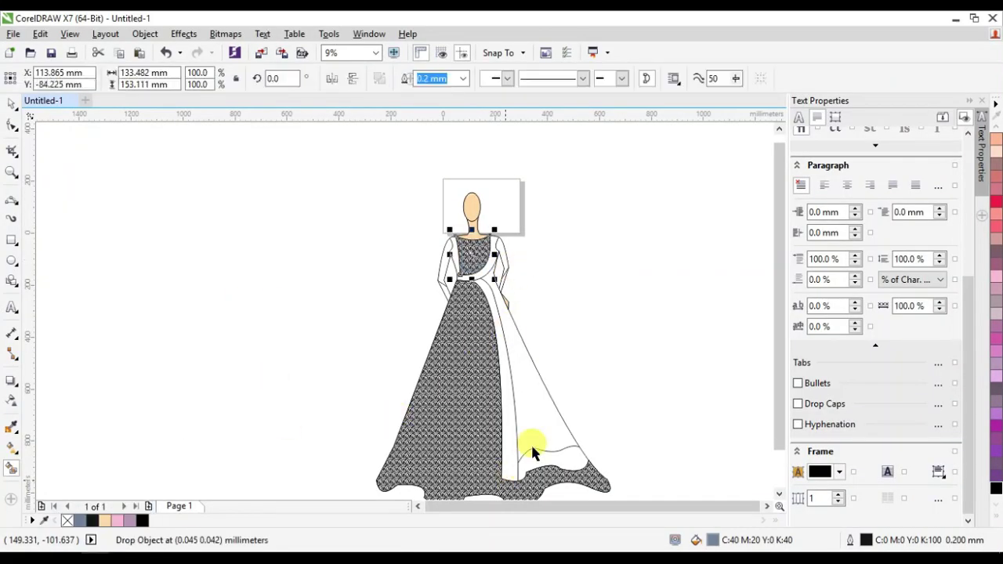
left_click(12, 469)
Smart Fill the drape, right shoulder piece and both sleeves solid black.
left_click(520, 426)
left_click(992, 479)
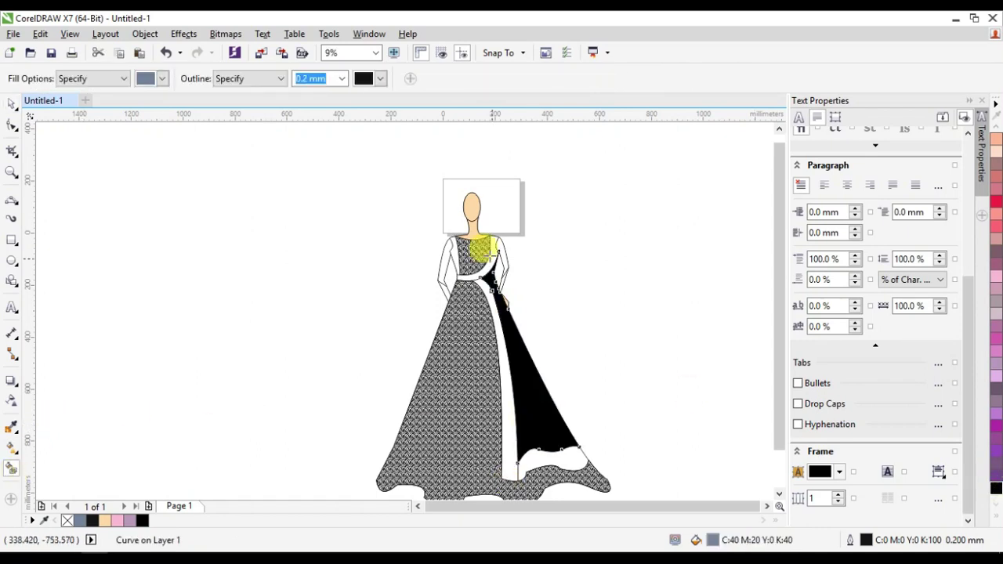
left_click(502, 244)
left_click(455, 303)
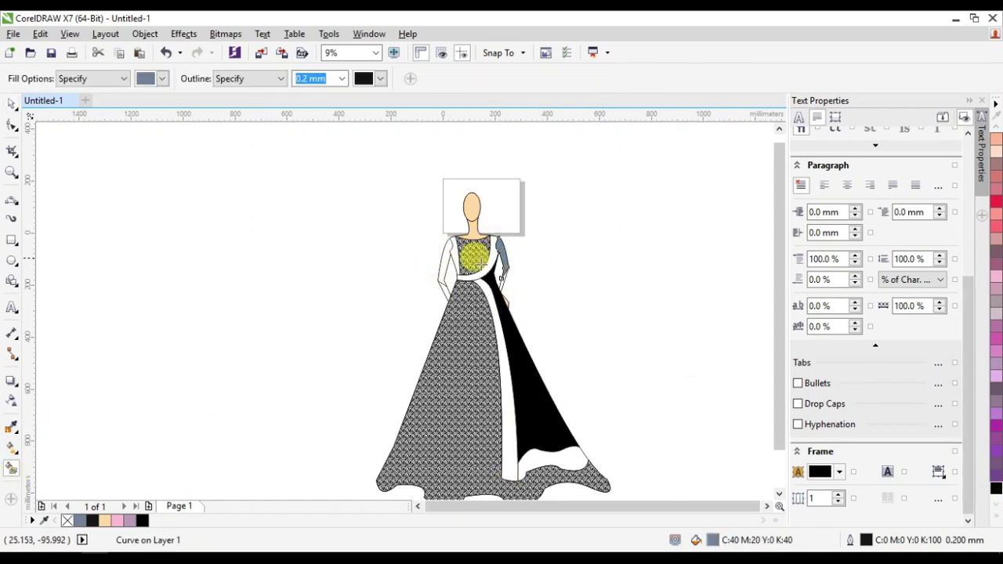
left_click(994, 482)
left_click(445, 263)
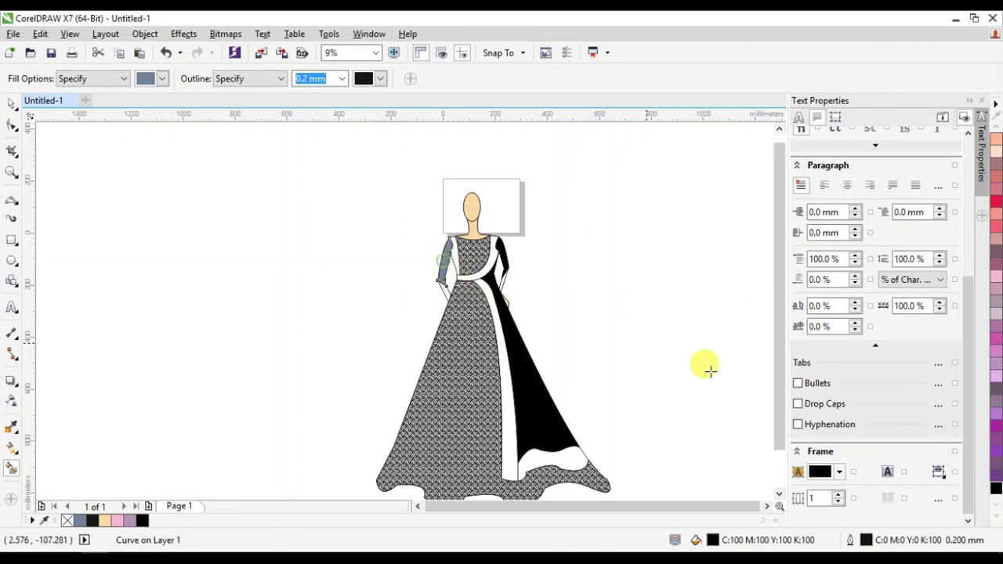
left_click(994, 482)
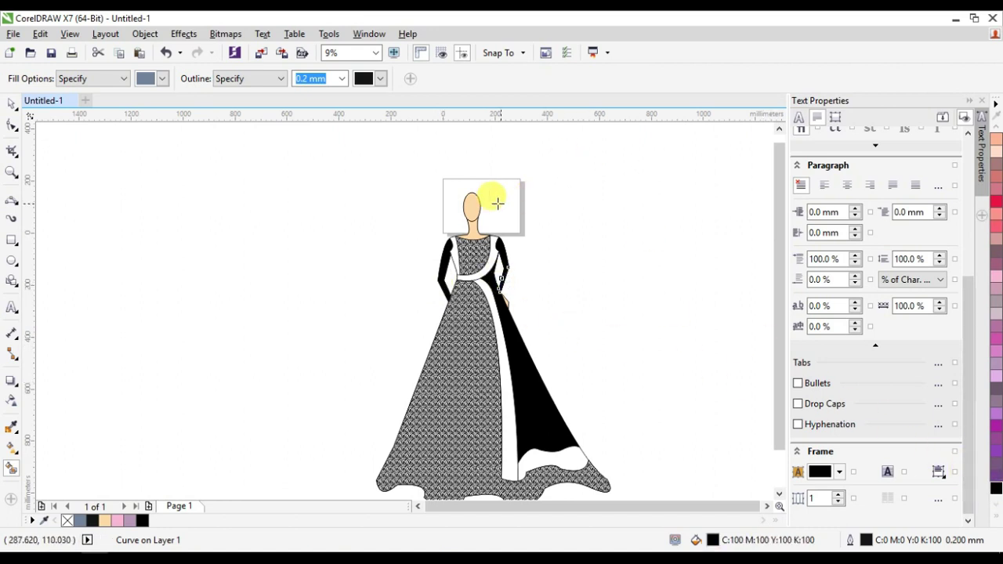
scroll(494, 200, "up", 2)
scroll(495, 201, "up", 2)
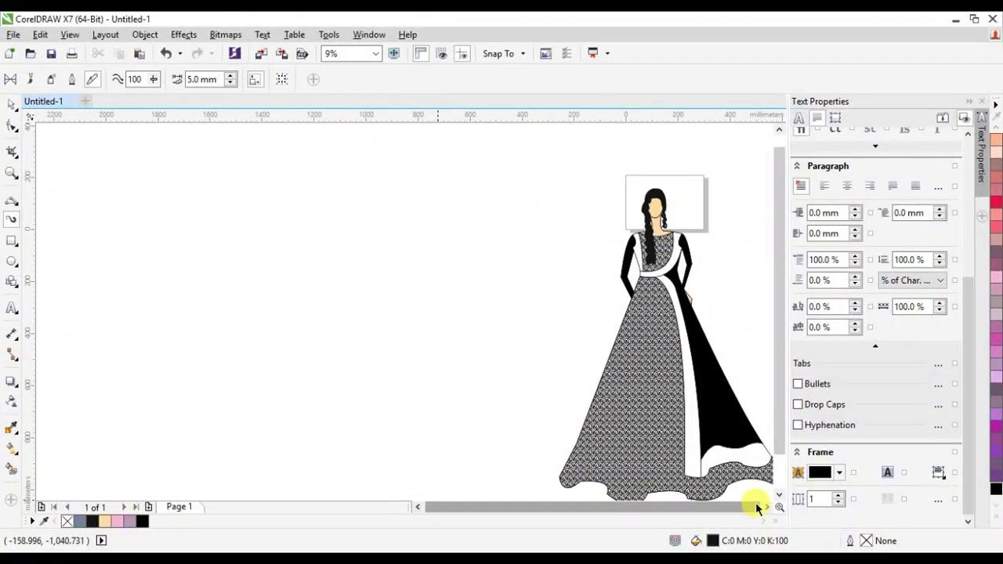
Group every object of the figure and drag the group left, clear of the frame.
left_click(766, 507)
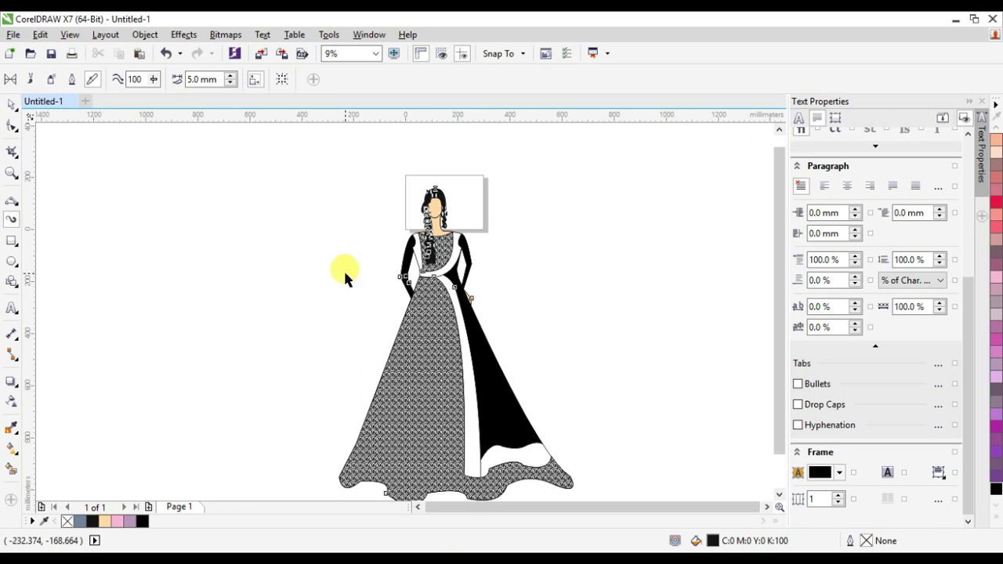
key("ctrl+a")
key("ctrl+g")
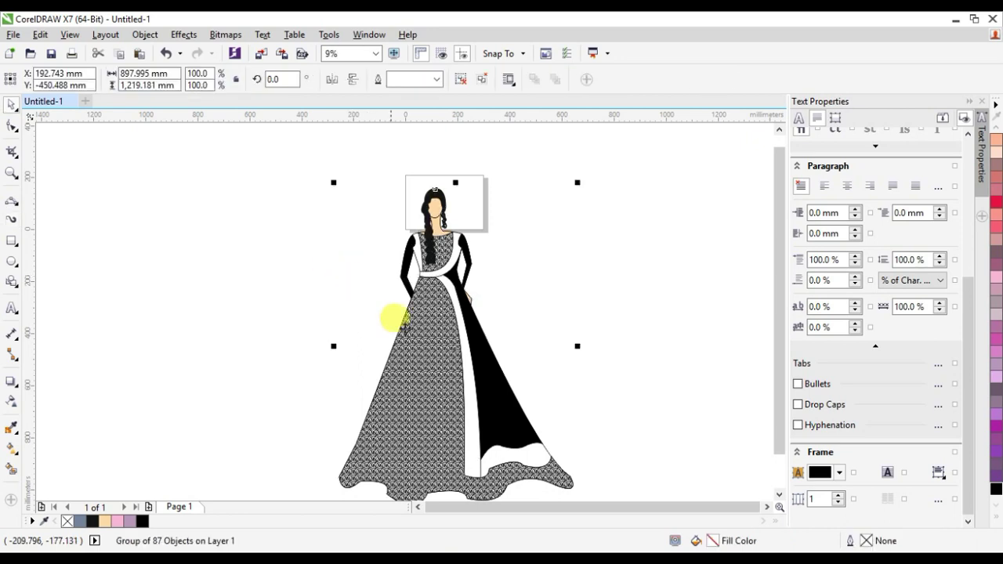
left_click(432, 317)
left_click_drag(432, 317, 306, 290)
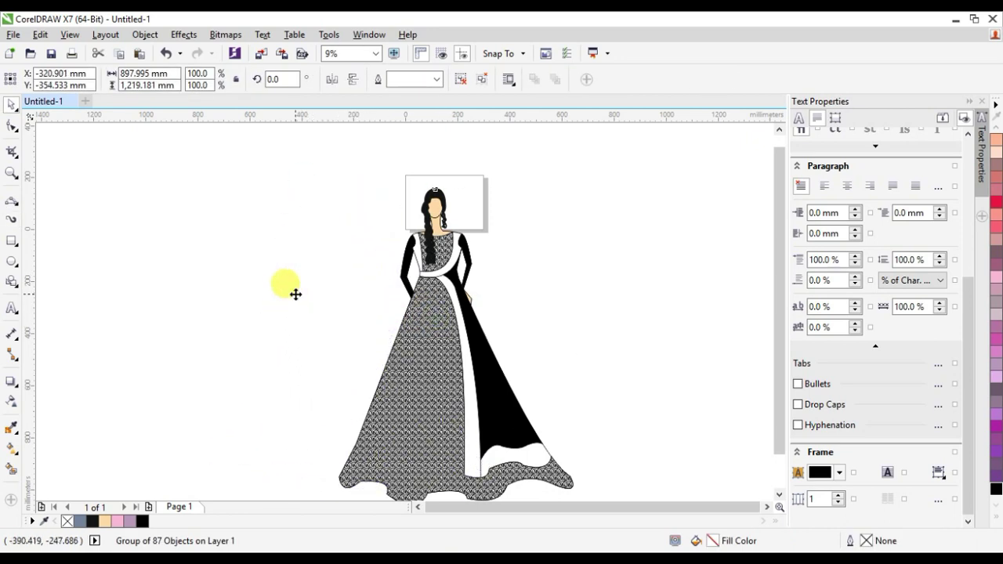
scroll(331, 169, "up", 2)
scroll(331, 168, "up", 2)
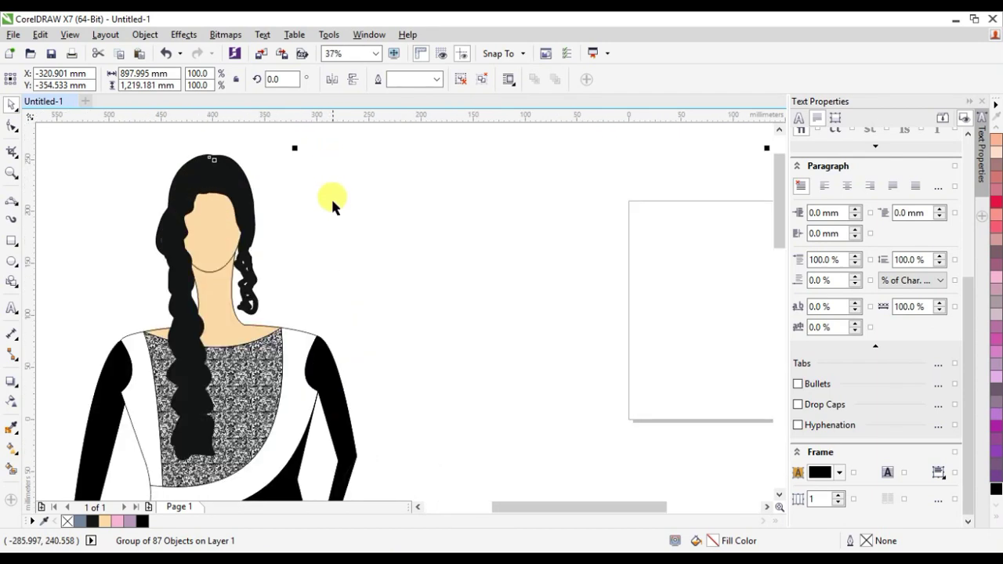
left_click(416, 508)
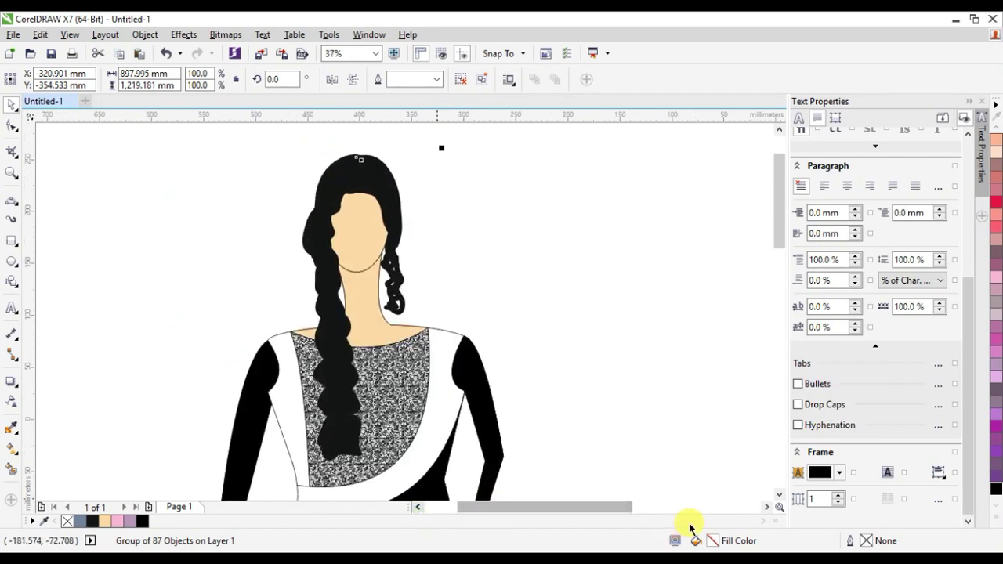
left_click(780, 496)
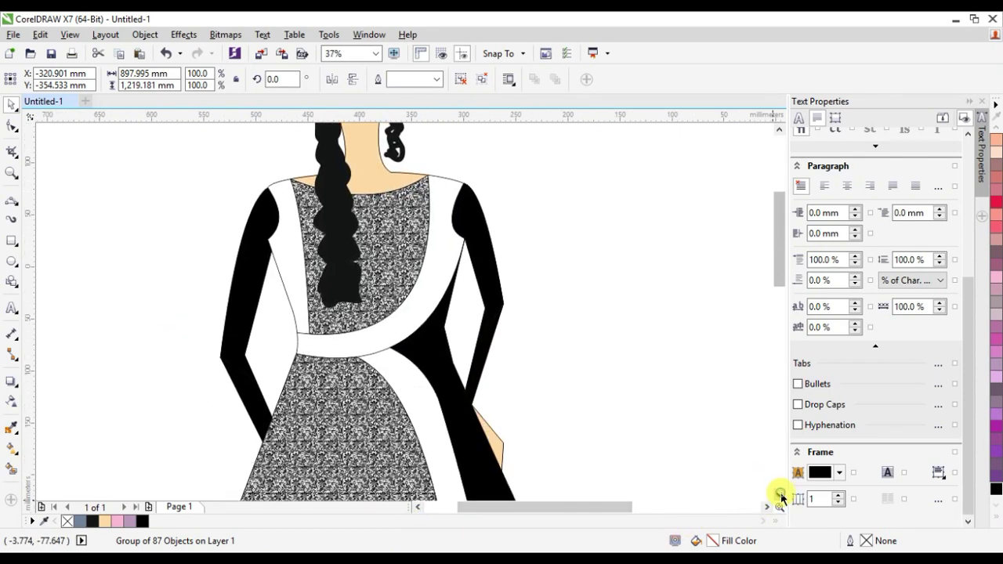
left_click(780, 497)
left_click(781, 497)
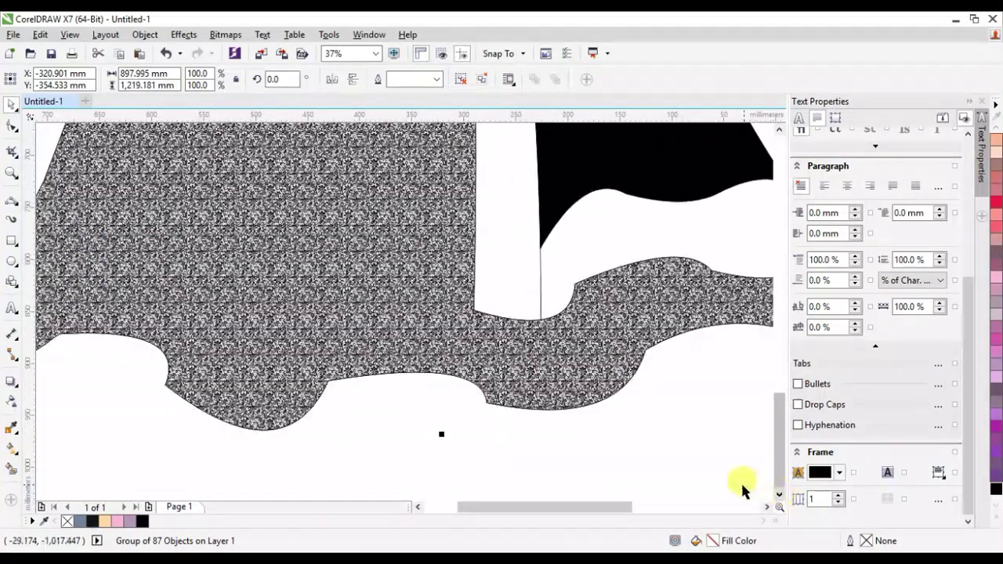
scroll(739, 481, "down", 1)
scroll(739, 481, "down", 1)
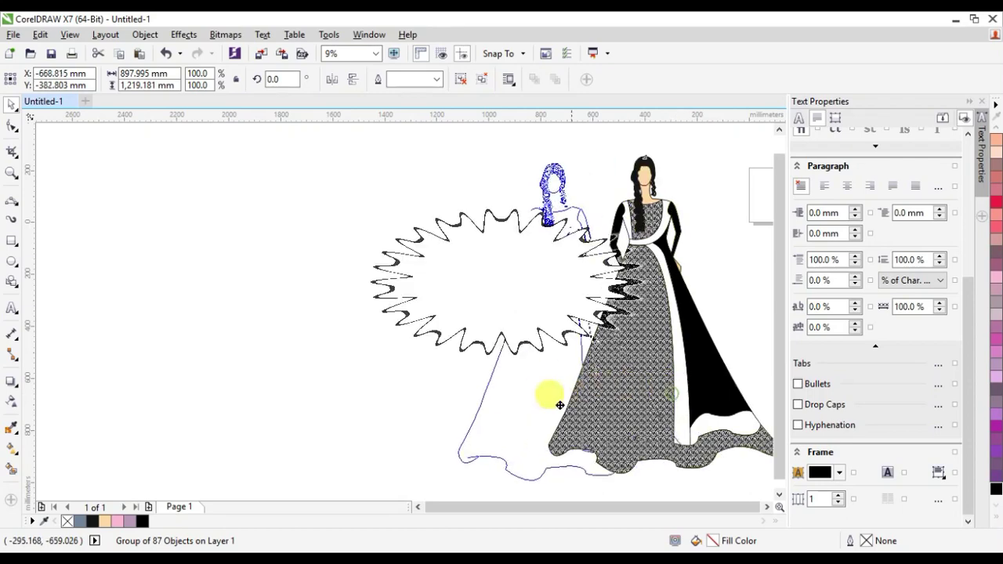